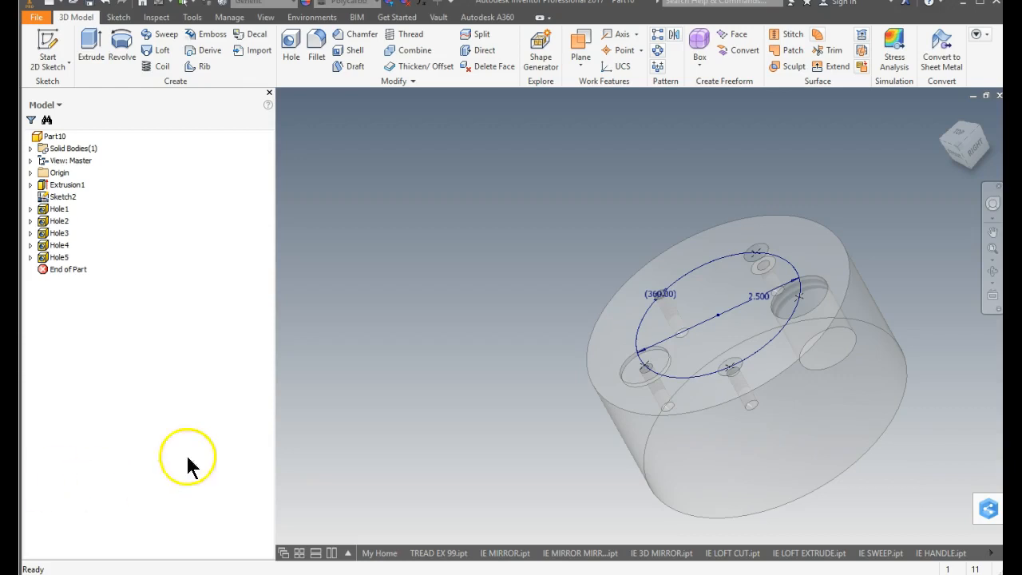
Create a new part file from the Standard.ipt template.
left_click(36, 17)
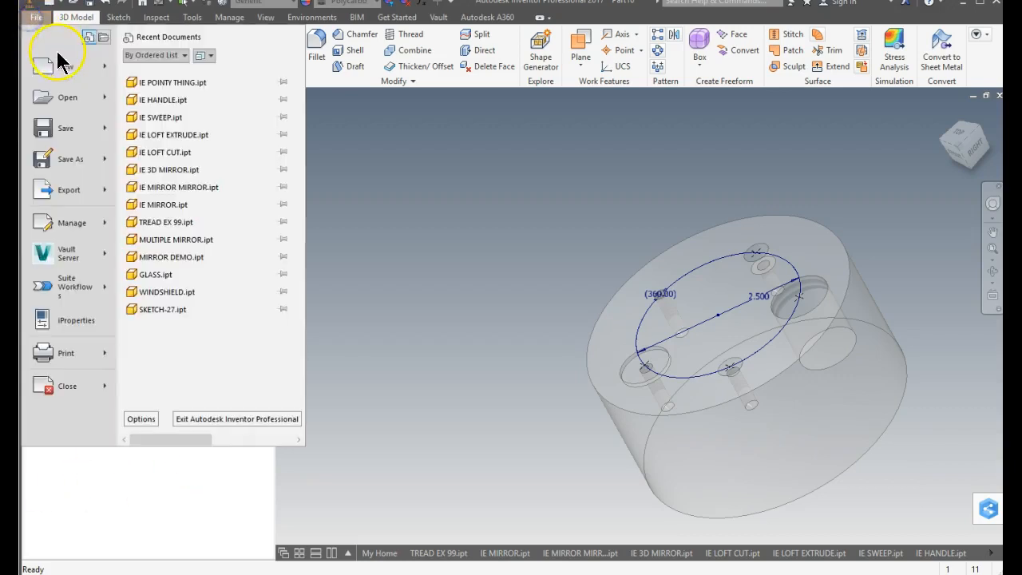
left_click(61, 71)
double_click(334, 111)
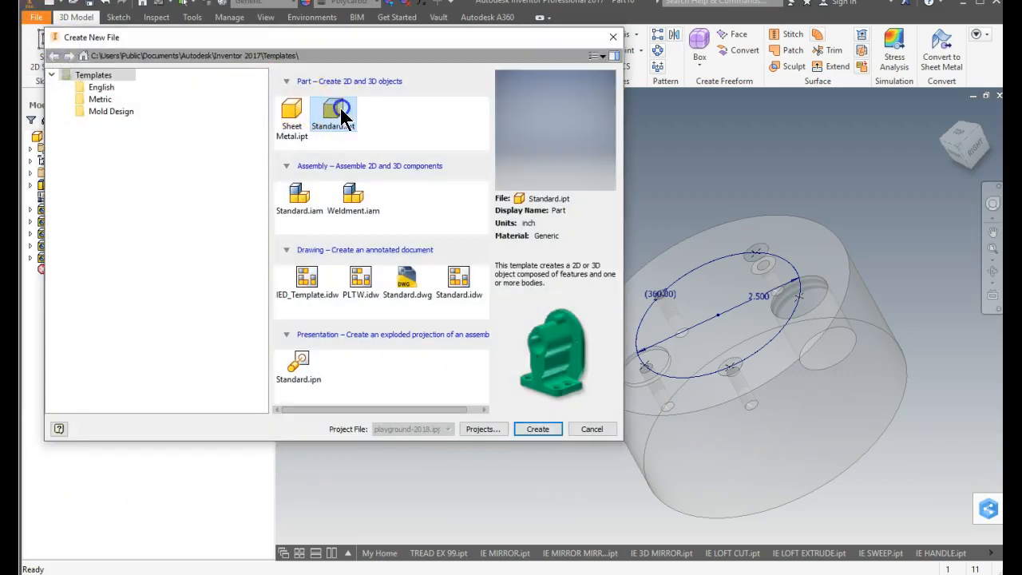
left_click(536, 429)
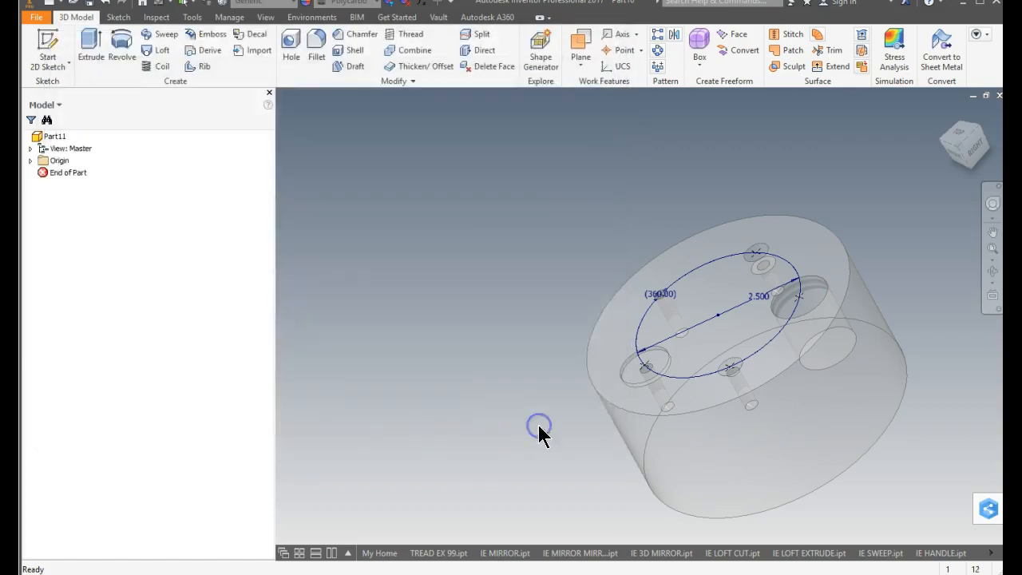
Sketch a 4 in diameter circle centred on the origin on the horizontal origin plane and finish the sketch.
left_click(48, 43)
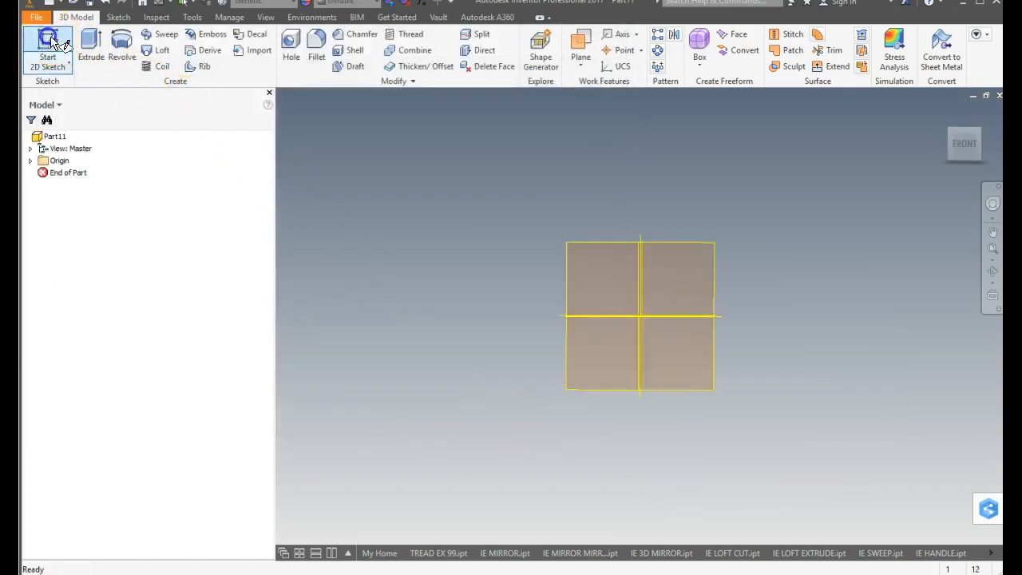
left_click(650, 370)
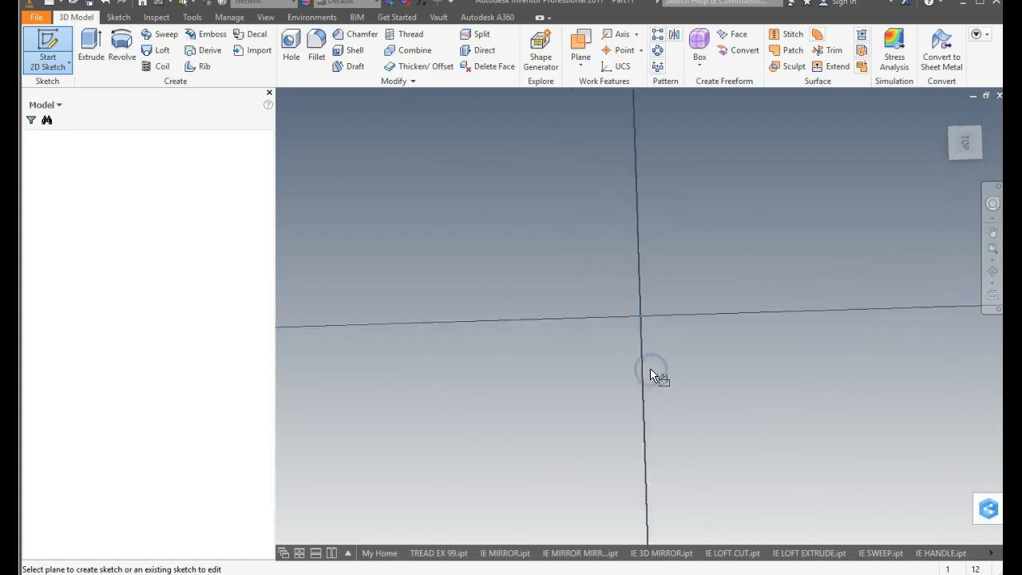
left_click(123, 44)
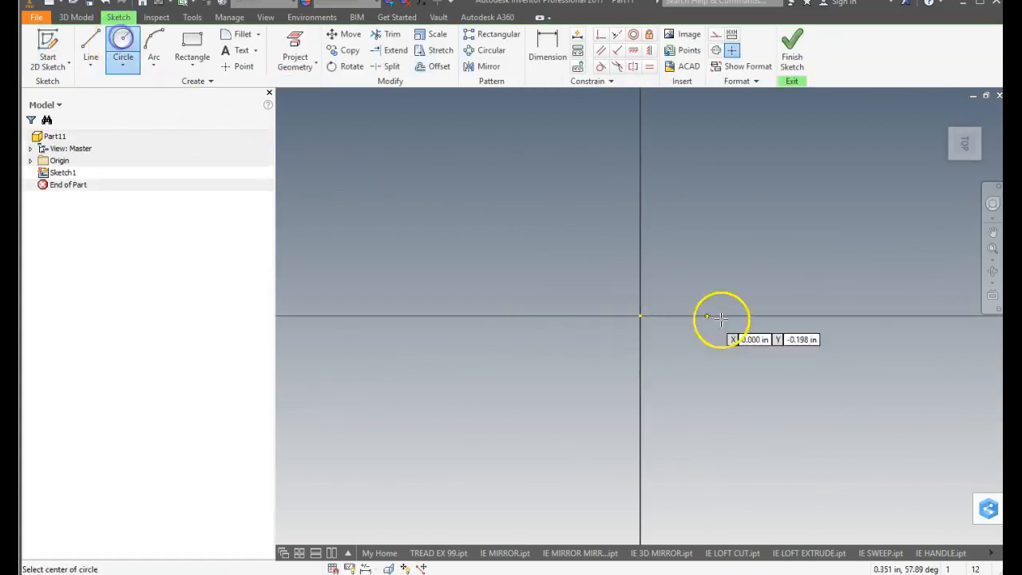
left_click(640, 316)
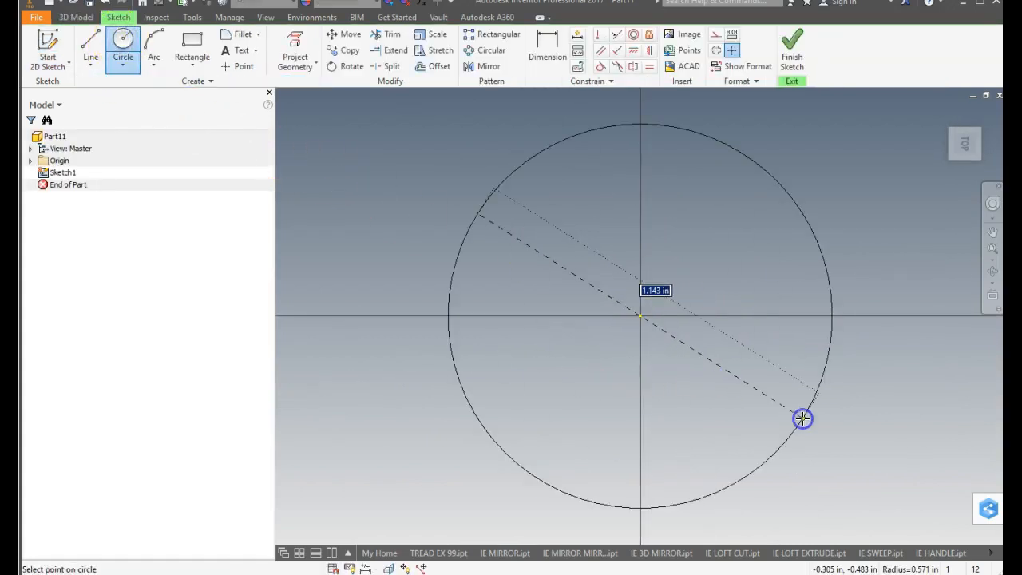
type("4")
key("Return")
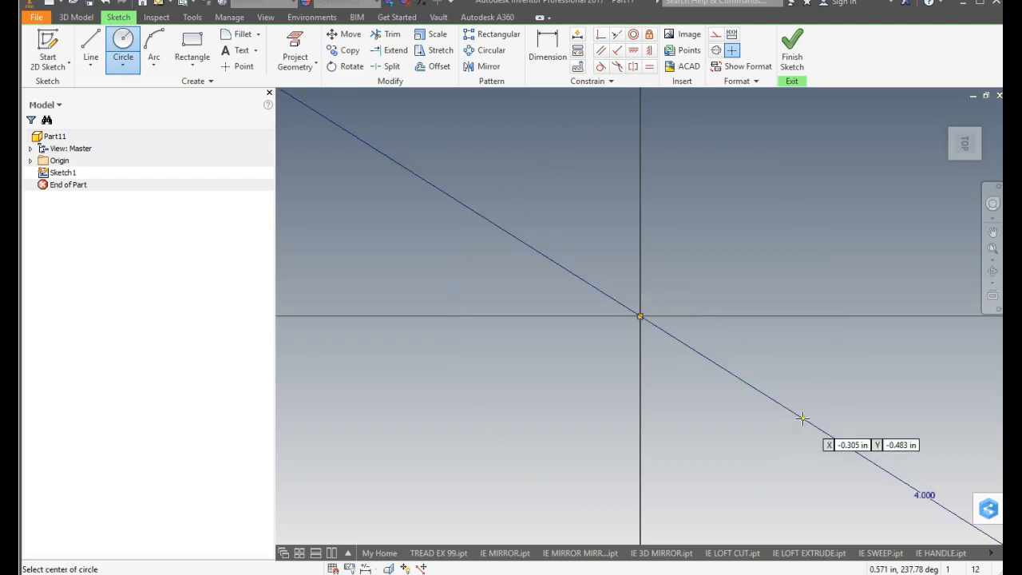
left_click(792, 52)
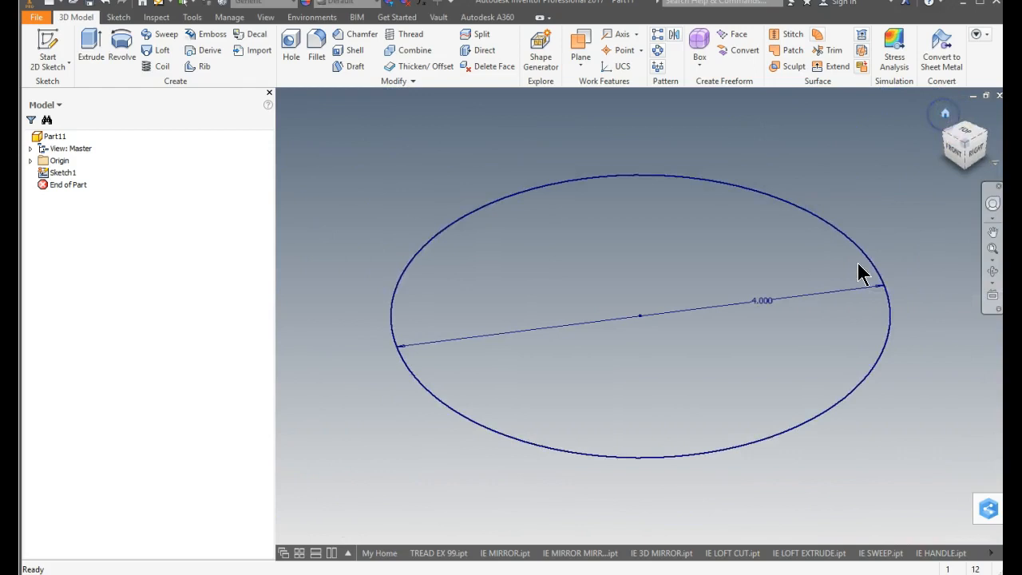
Extrude the 4 in circle upward by 2 in as a solid cylinder.
left_click(88, 44)
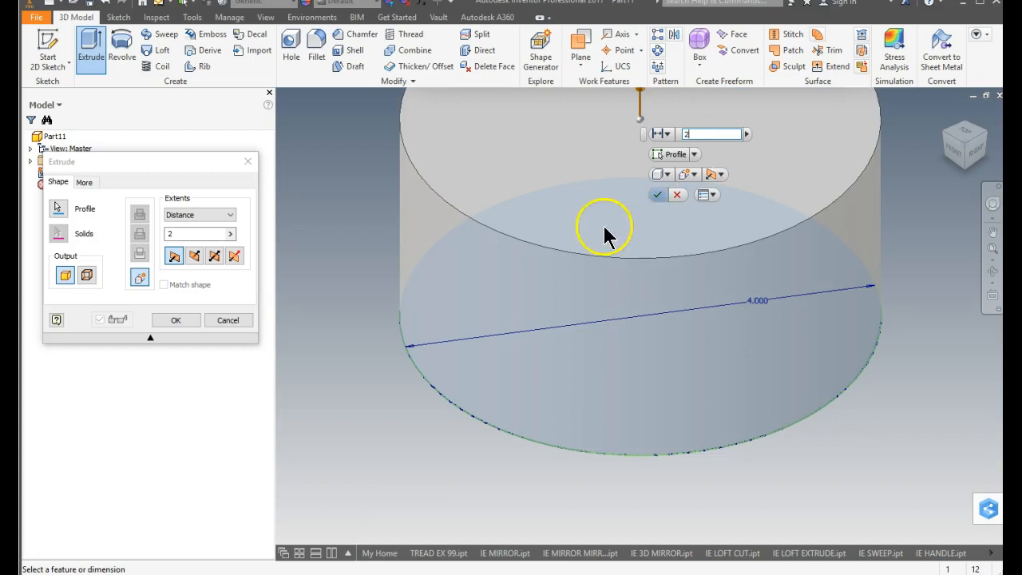
left_click(660, 192)
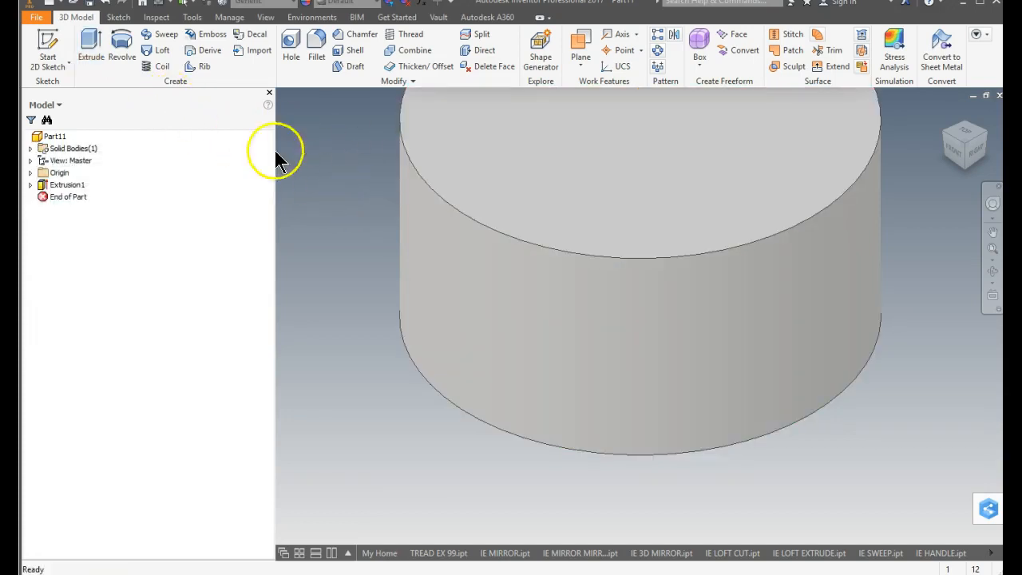
Start a sketch on the cylinder's top face and draw a 2.5 in diameter construction circle centred on the origin.
left_click(48, 42)
left_click(615, 185)
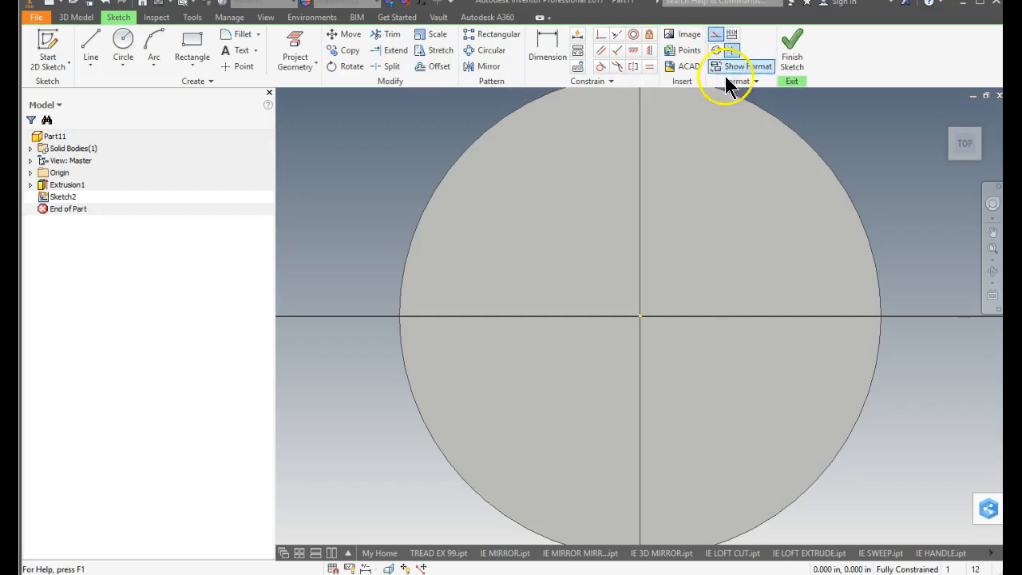
left_click(123, 44)
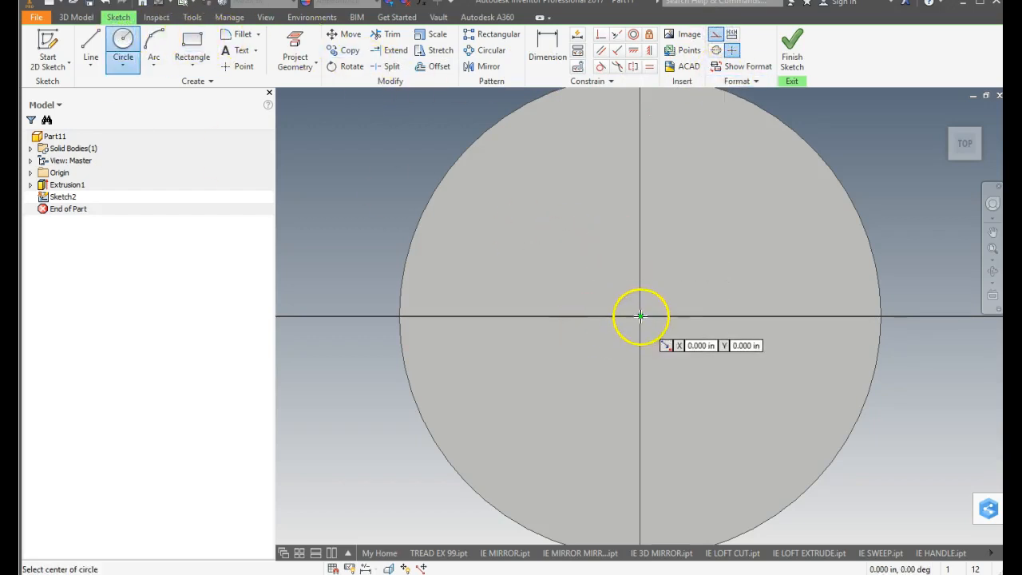
left_click(639, 316)
type("2")
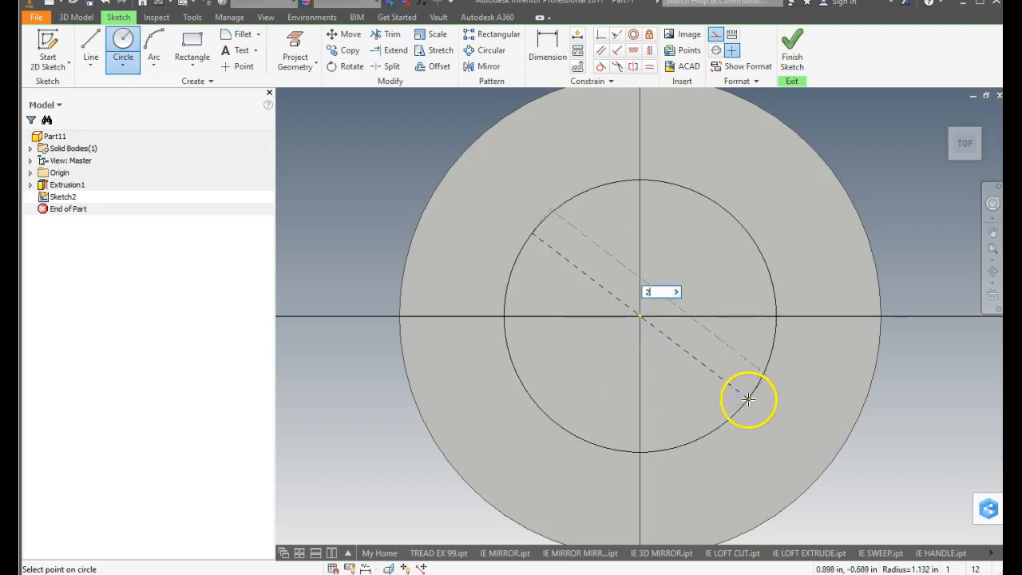
type(".5")
key("Return")
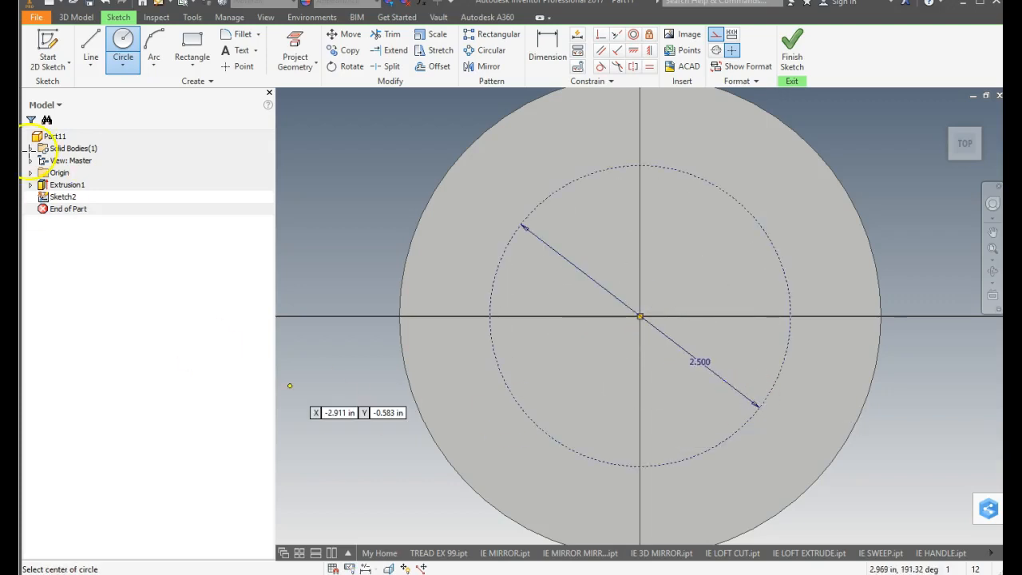
Turn off construction mode and place a point where the 2.5 in circle crosses the vertical axis, at Y 1.250 in.
left_click(238, 66)
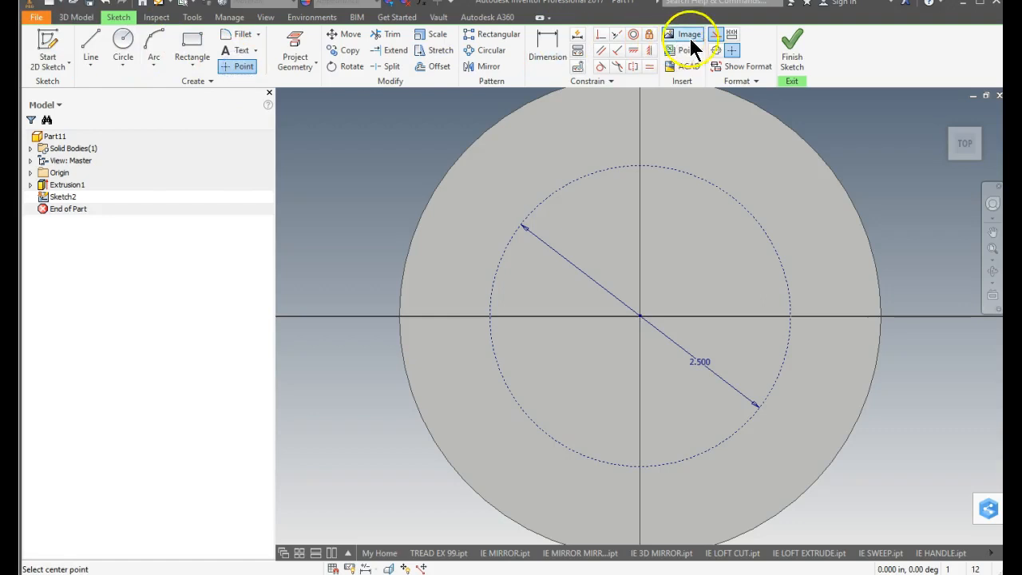
left_click(715, 35)
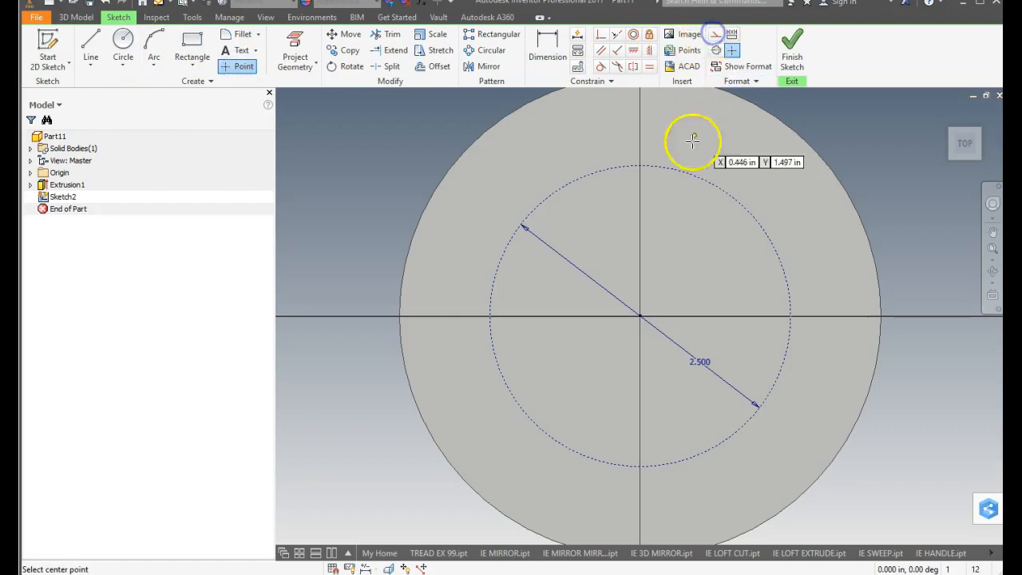
left_click(639, 164)
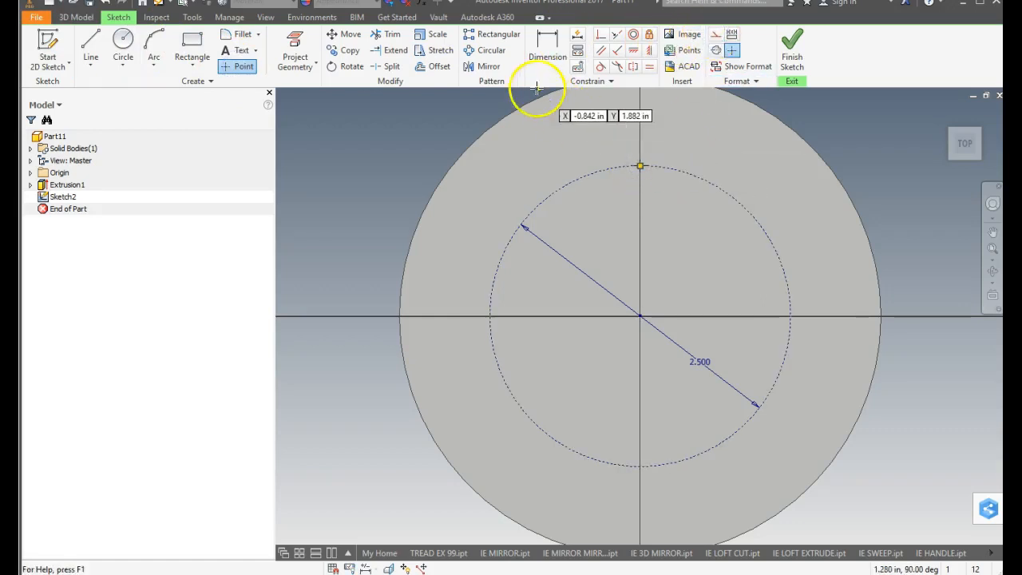
Pattern the point circularly around the construction circle with 5 instances over 360 degrees and finish the sketch.
left_click(504, 57)
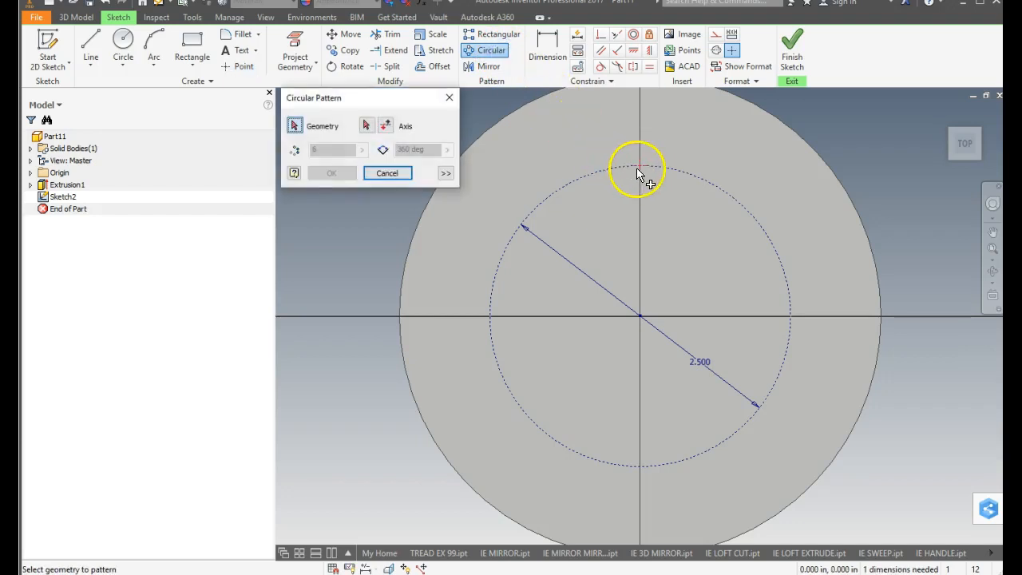
left_click(644, 170)
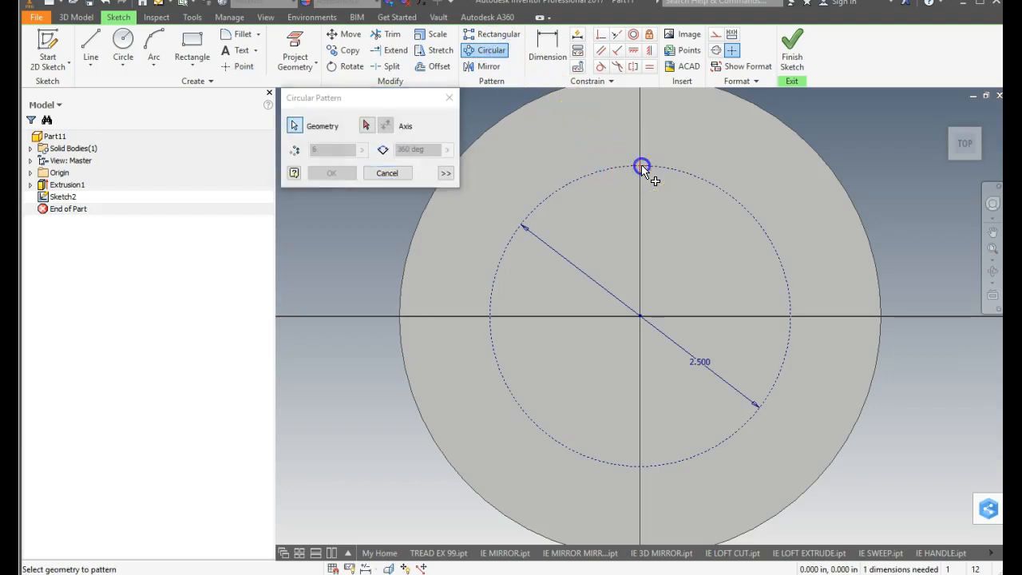
left_click(591, 180)
left_click(294, 126)
left_click(640, 166)
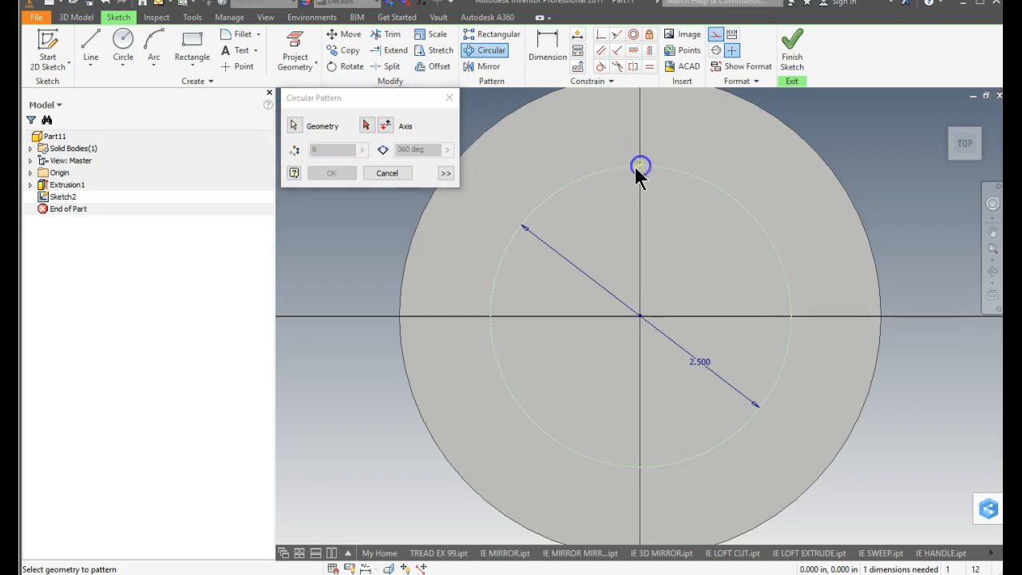
left_click(380, 126)
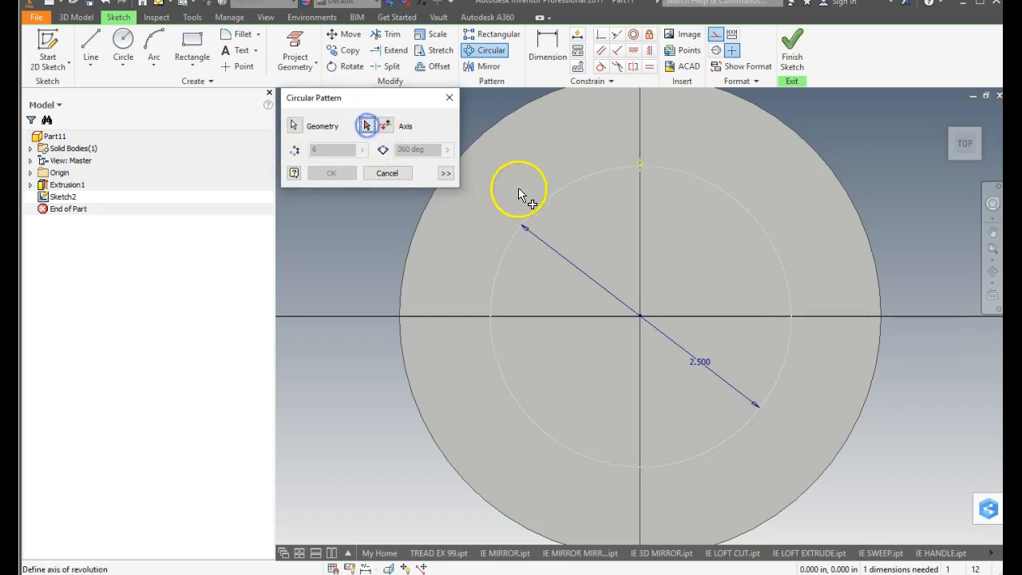
left_click(549, 195)
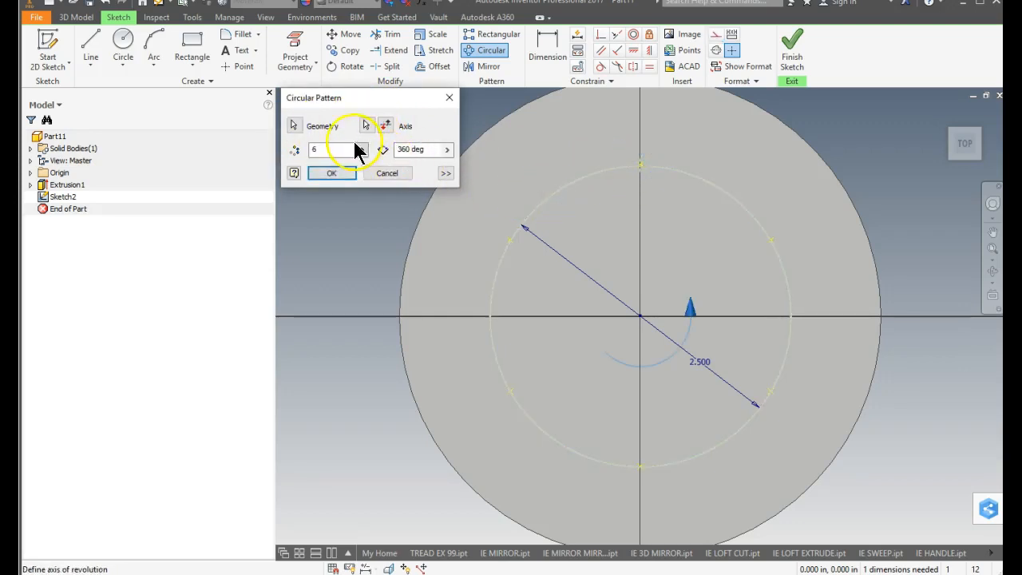
left_click_drag(336, 152, 303, 149)
type("5")
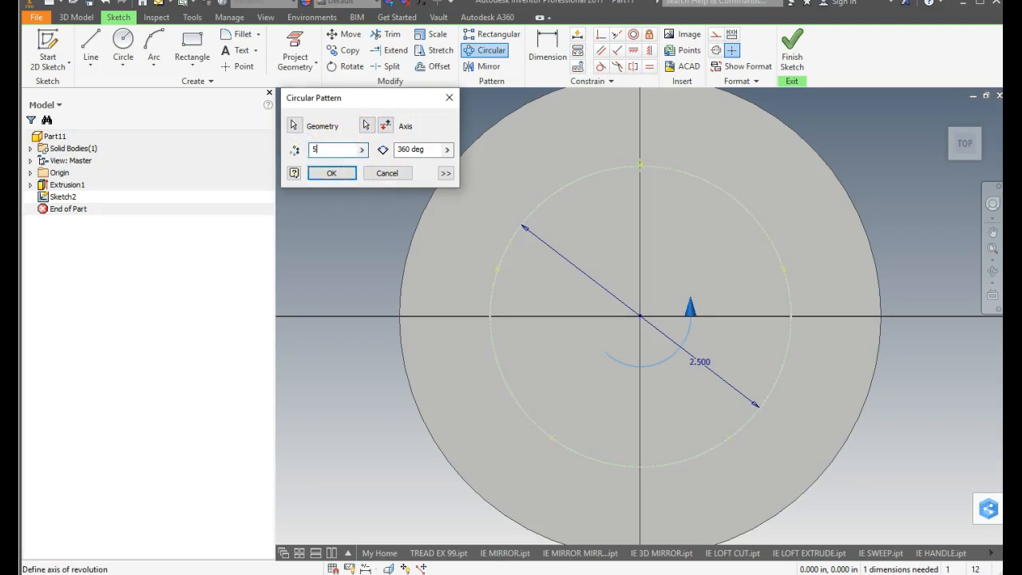
key("Tab")
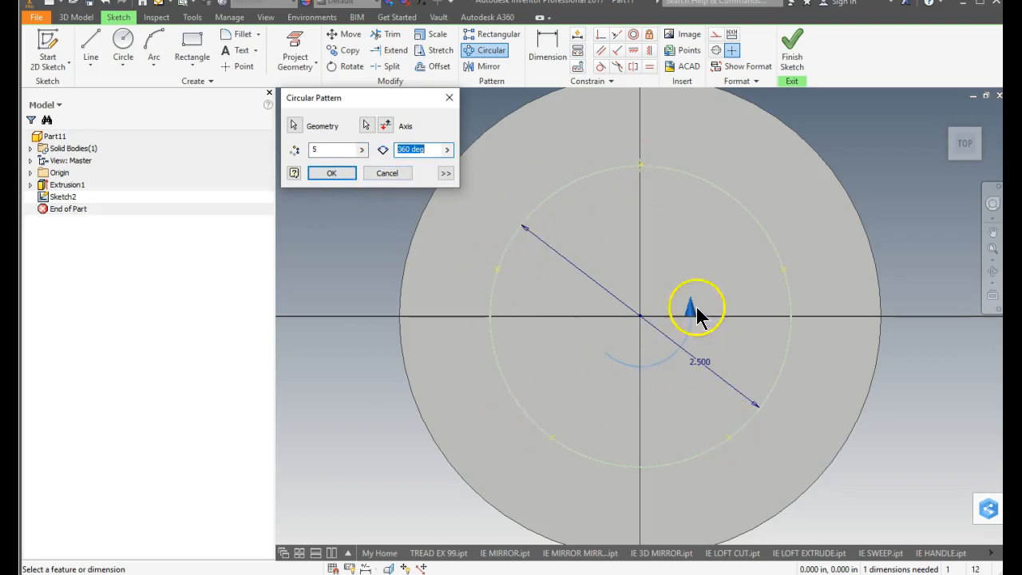
left_click(325, 174)
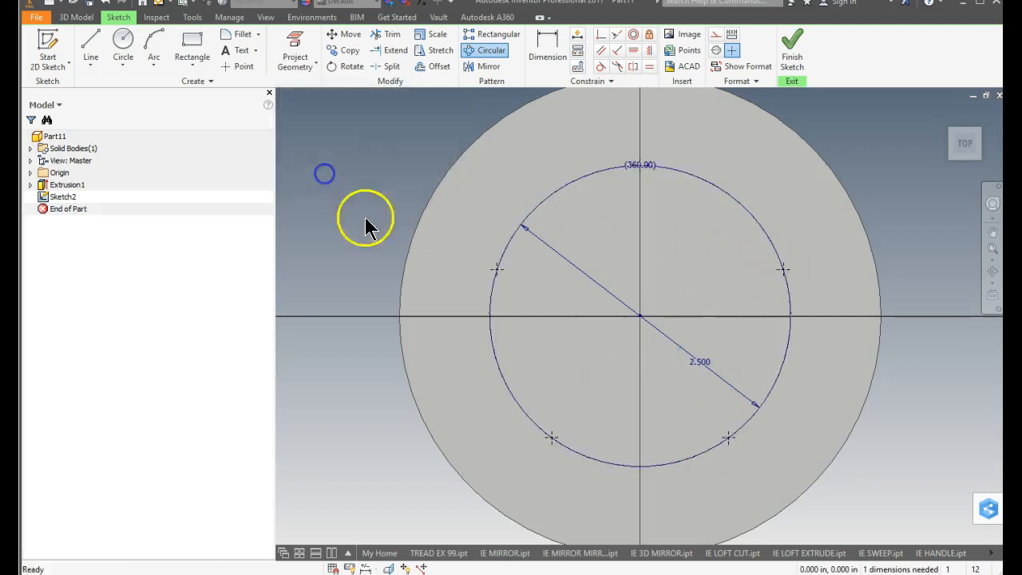
left_click(797, 55)
Start a tapped hole from the sketch points and deselect four of the five centres, keeping only the back-right point.
mouse_move(645, 167)
middle_mouse_down()
mouse_move(650, 146)
mouse_move(619, 354)
middle_mouse_up()
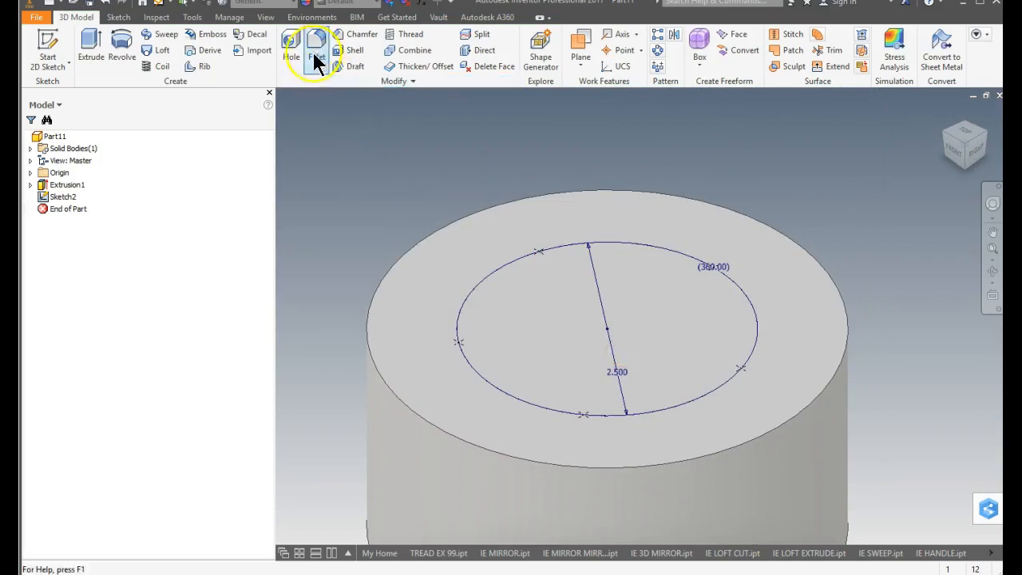
left_click(291, 48)
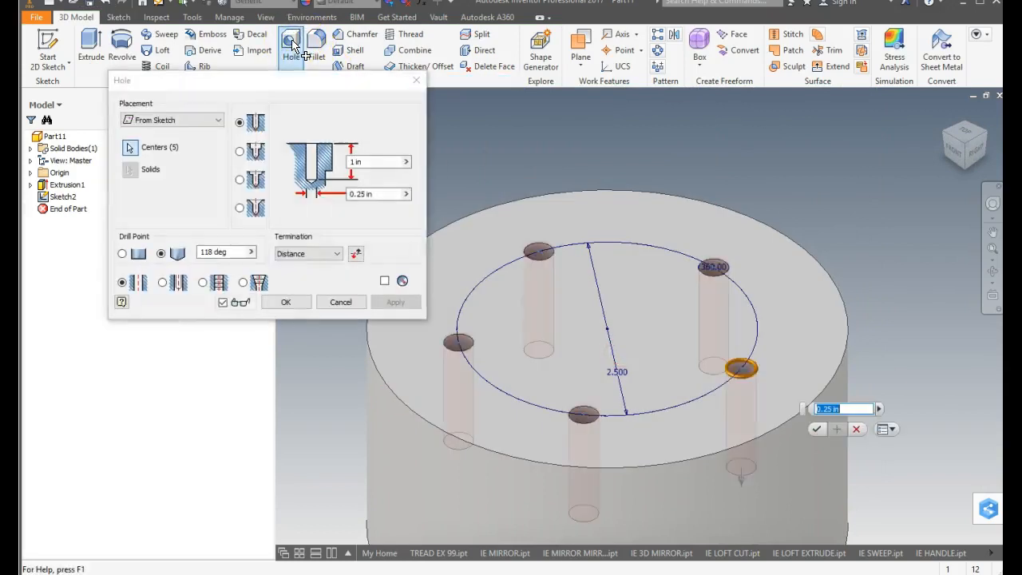
left_click(202, 283)
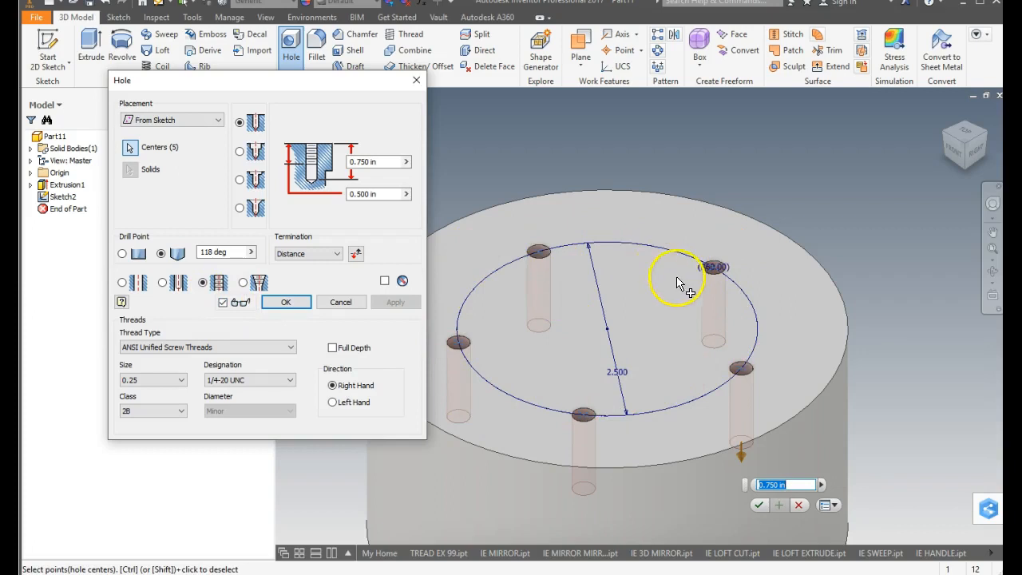
left_click(540, 254, "ctrl")
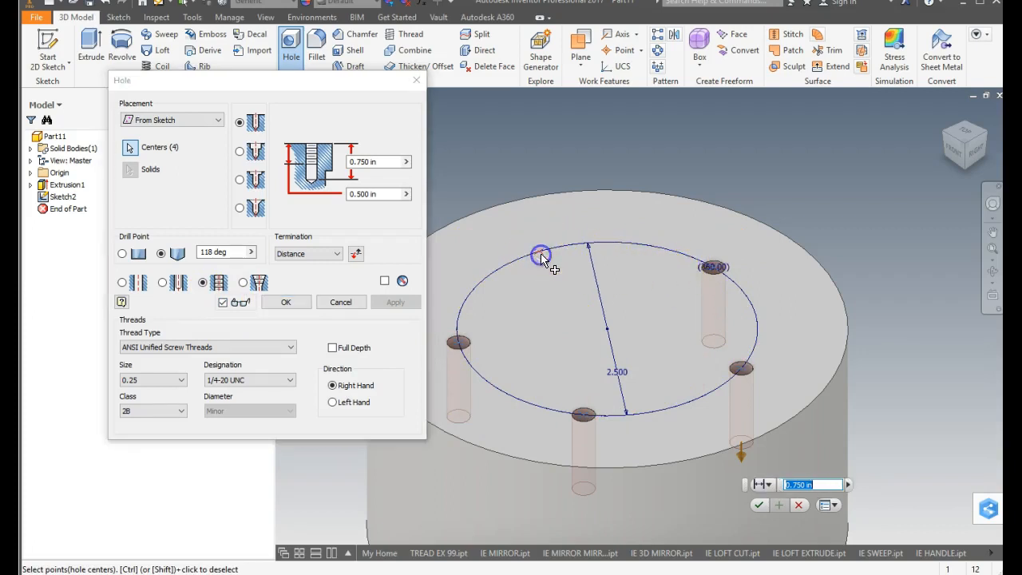
left_click(458, 341, "ctrl")
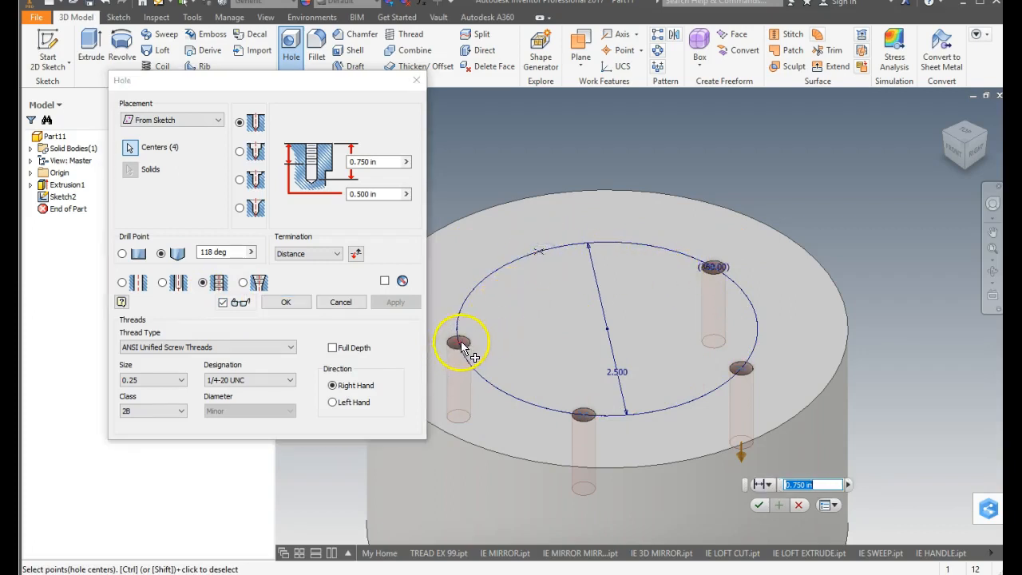
left_click(584, 414, "ctrl")
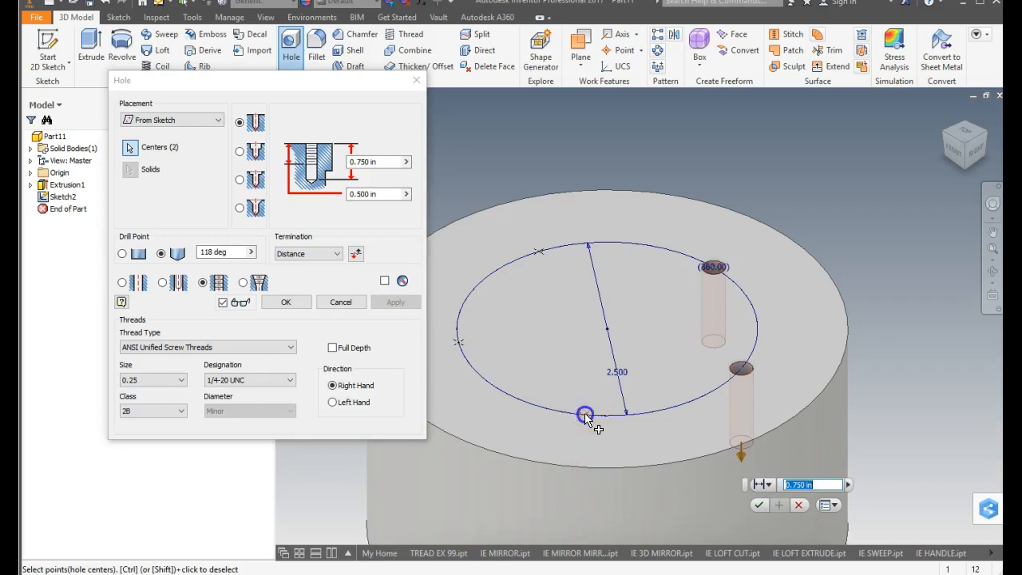
left_click(740, 369, "ctrl")
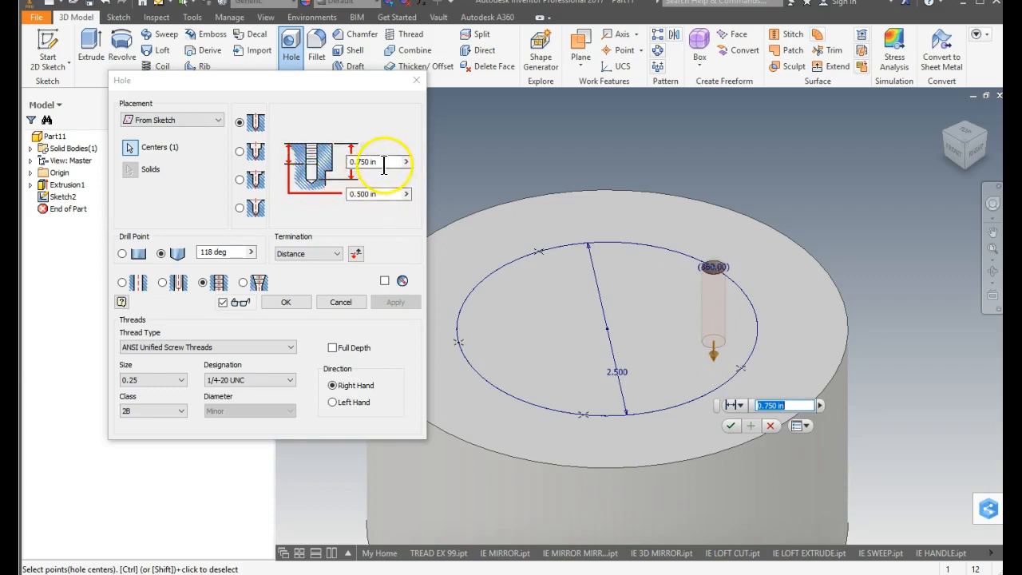
Set the tapped hole's drill depth to 1.5 in and thread depth to 1 in, and create the hole.
left_click_drag(384, 165, 349, 162)
type("1.5")
left_click(384, 194)
left_click_drag(383, 194, 336, 196)
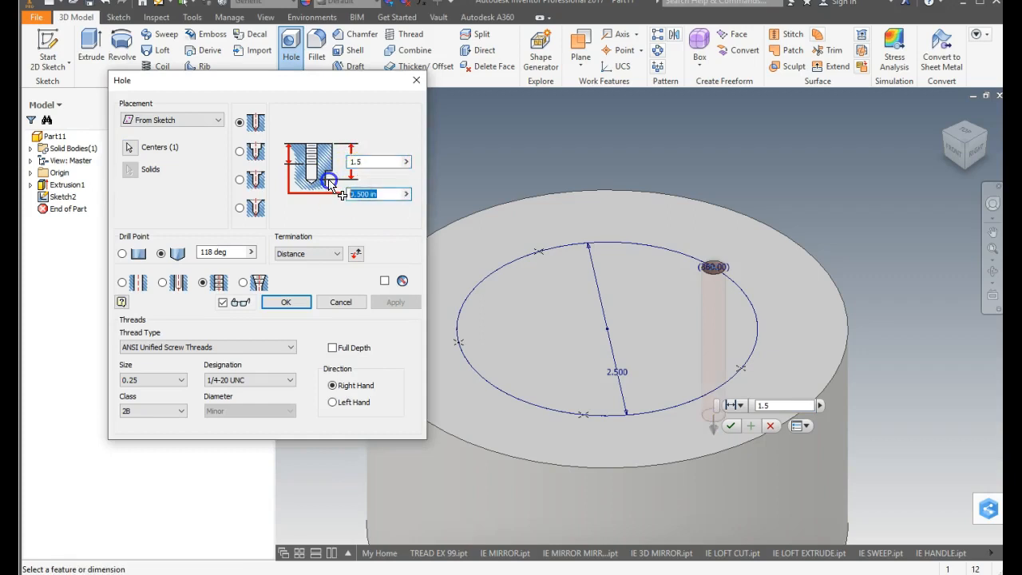
type("1")
left_click(281, 303)
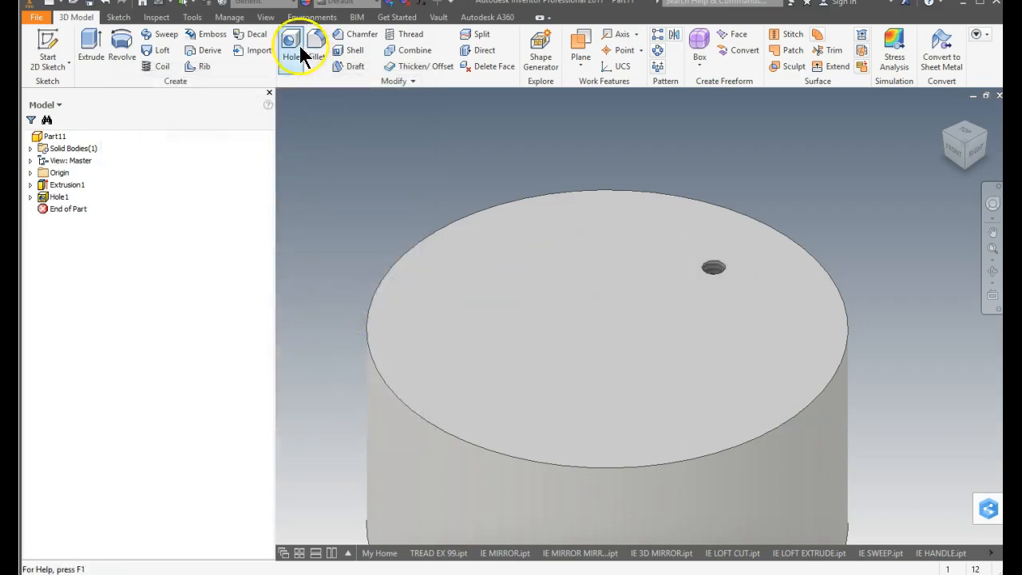
Share the bolt-circle sketch consumed by the first hole feature so its points can be reused.
left_click(31, 197)
right_click(68, 210)
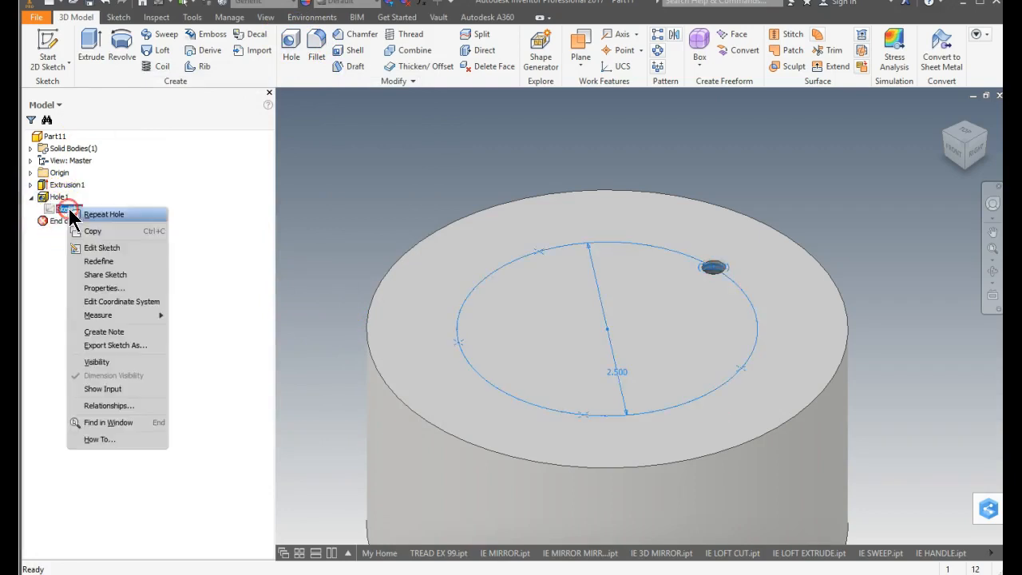
left_click(150, 283)
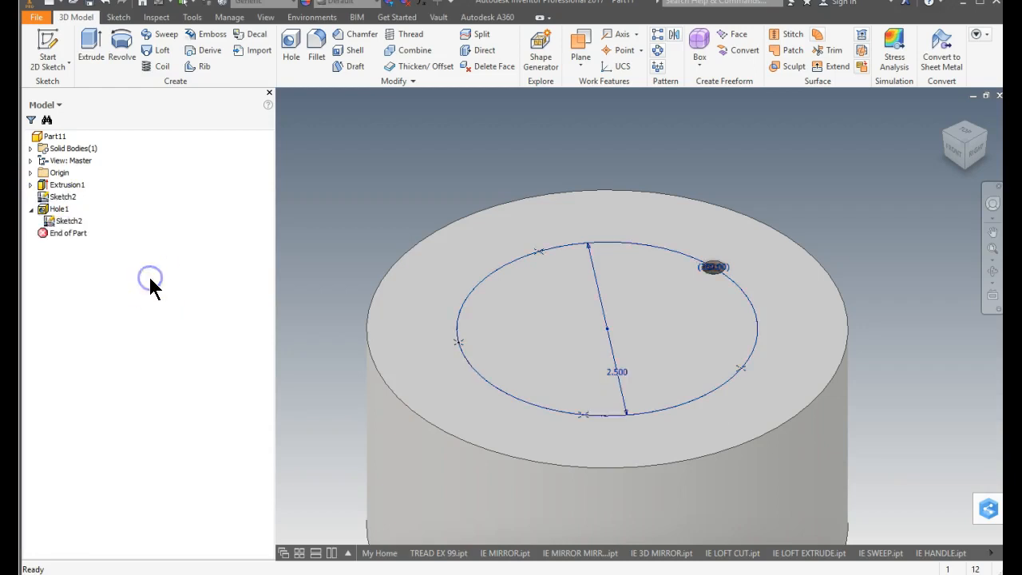
Create a 1/4-20 UNC tapped counterbore hole at the back-left sketch point only, with 0.375 in counterbore diameter and 0.25 in depth.
left_click(292, 48)
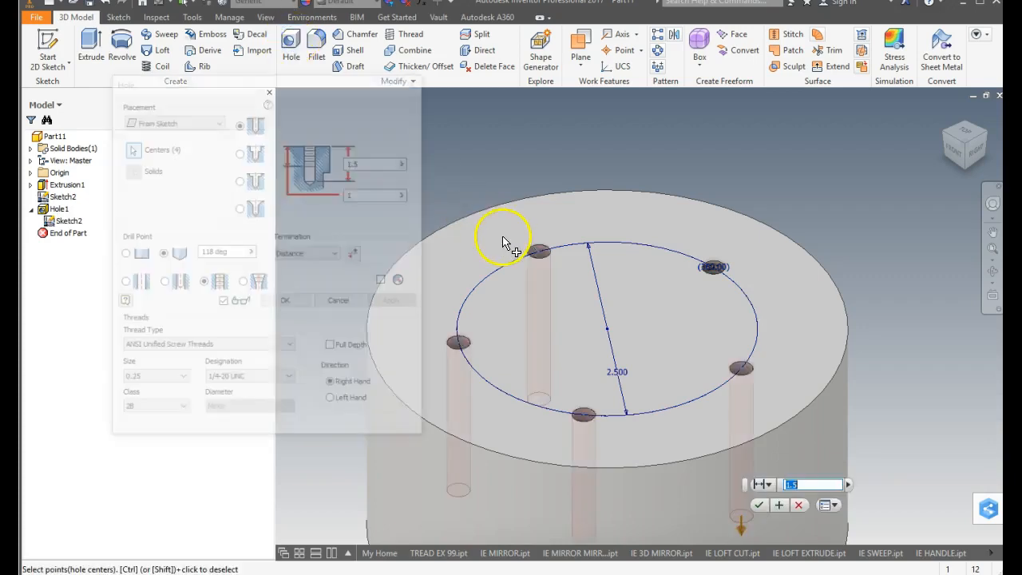
left_click(254, 151)
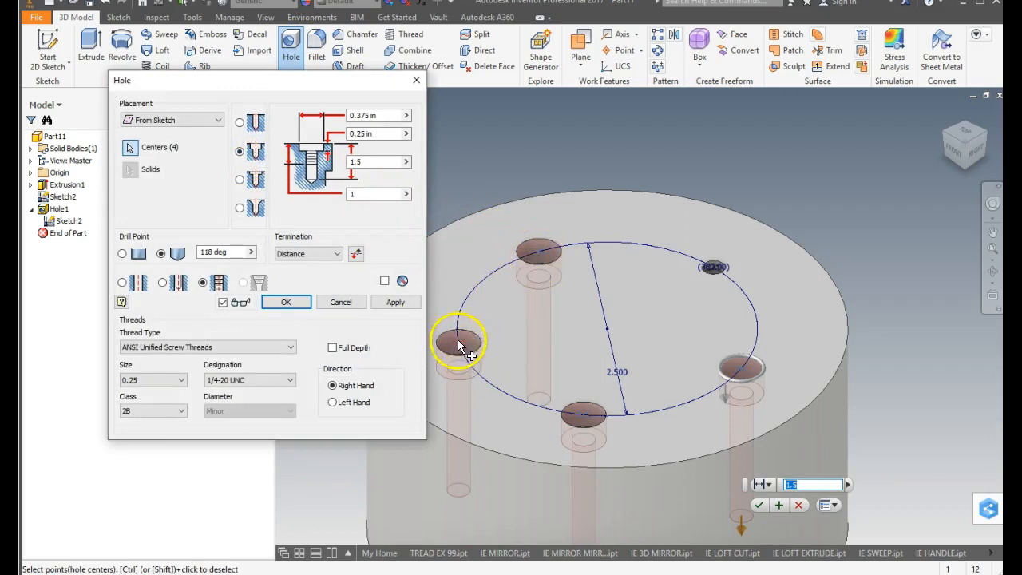
left_click(456, 342, "ctrl")
left_click(584, 410, "ctrl")
left_click(739, 365, "ctrl")
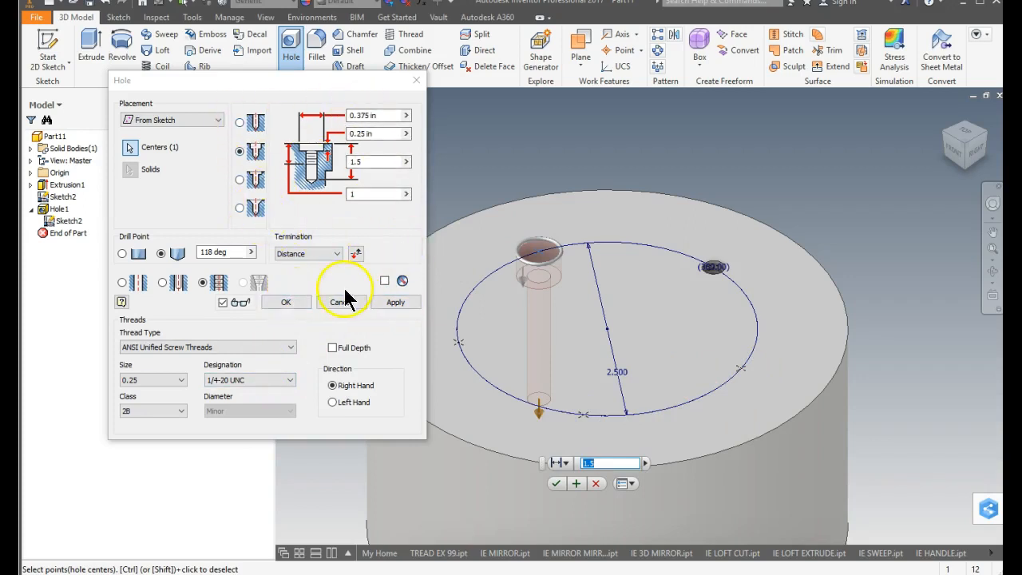
left_click(294, 301)
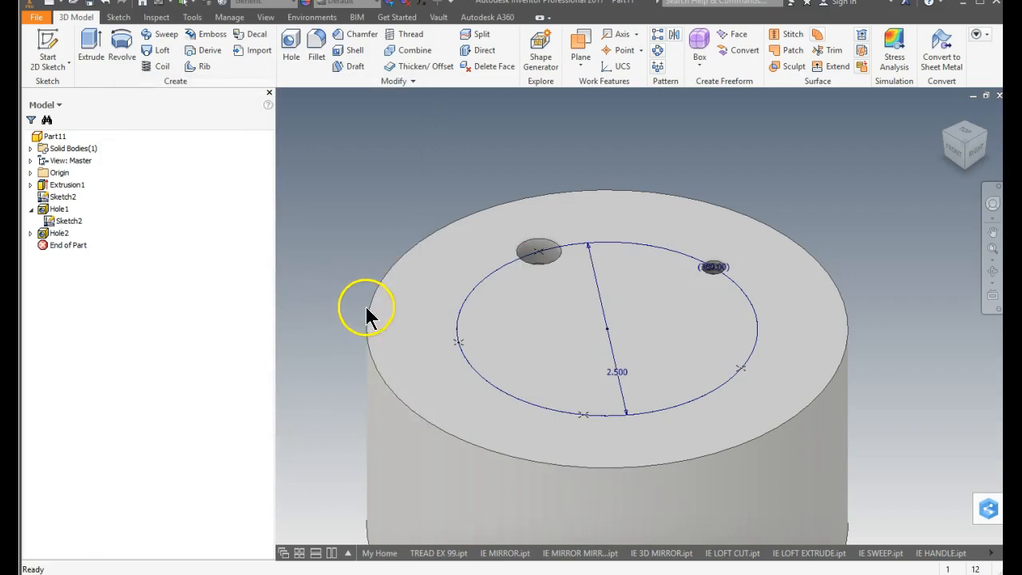
Create a 1/4-20 UNC tapped spotface hole at the left sketch point only, with 0.750 in spotface diameter and 0.0625 in depth.
left_click(294, 36)
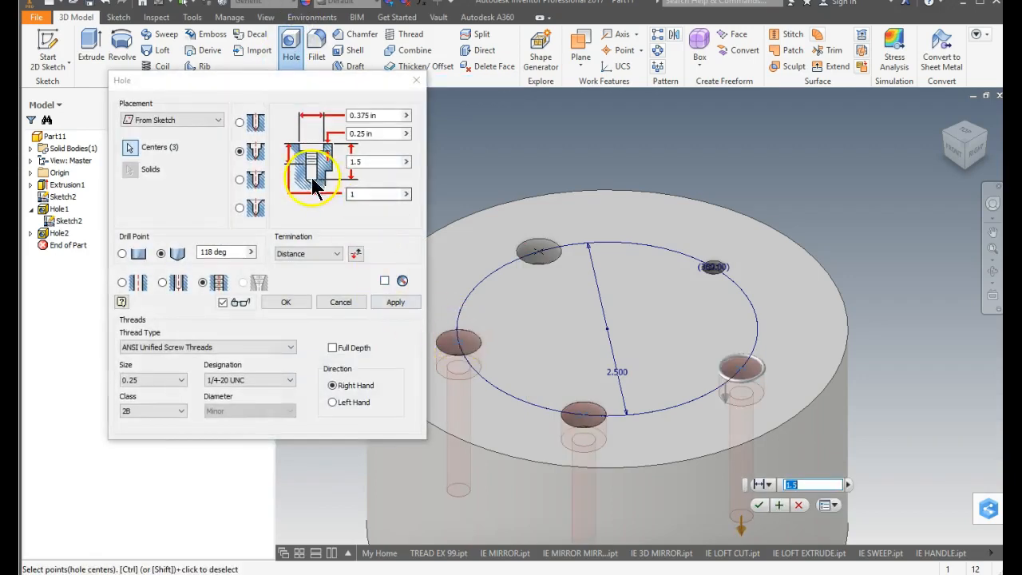
left_click(254, 179)
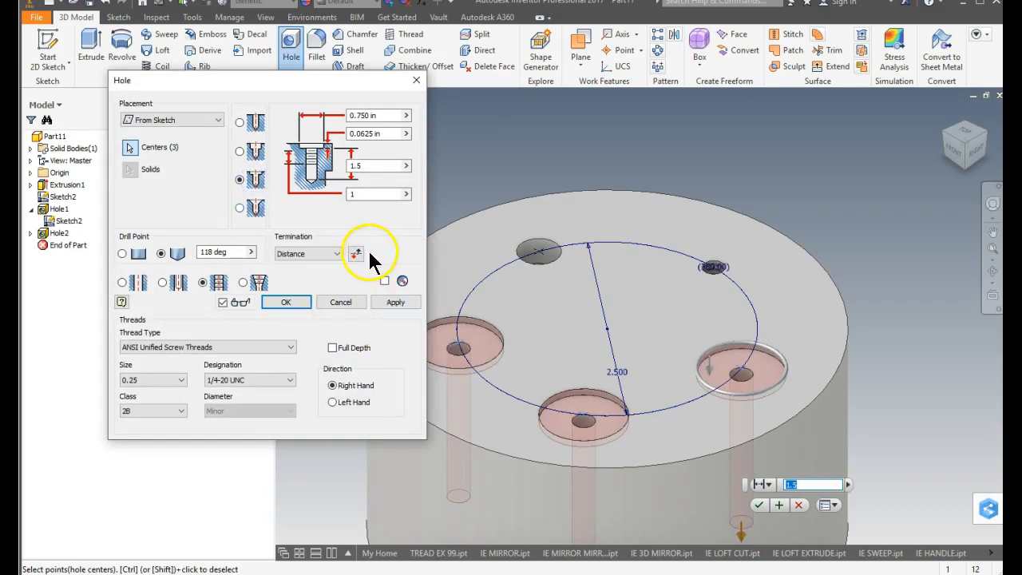
left_click(582, 411, "ctrl")
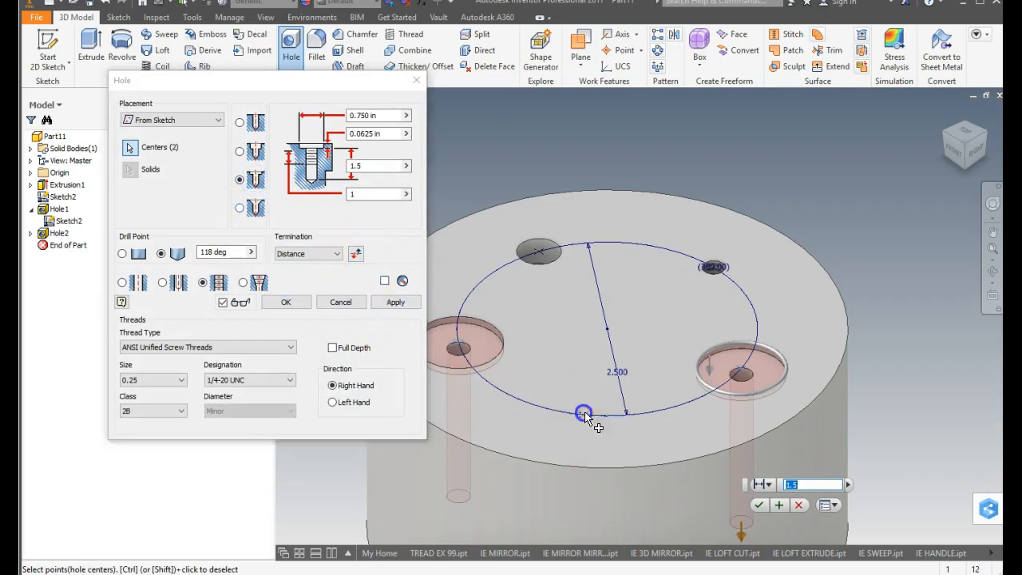
left_click(740, 367, "ctrl")
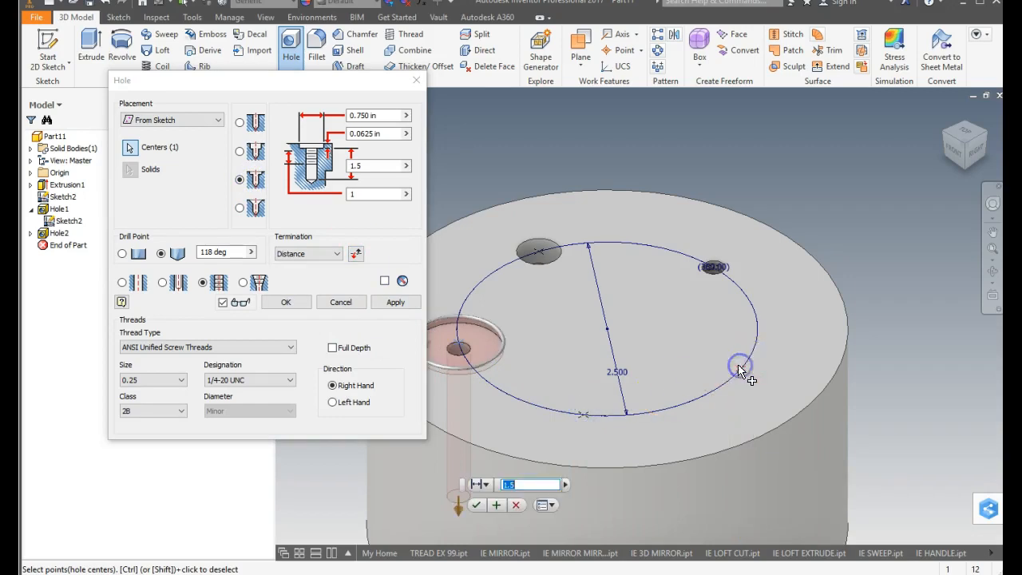
left_click(412, 303)
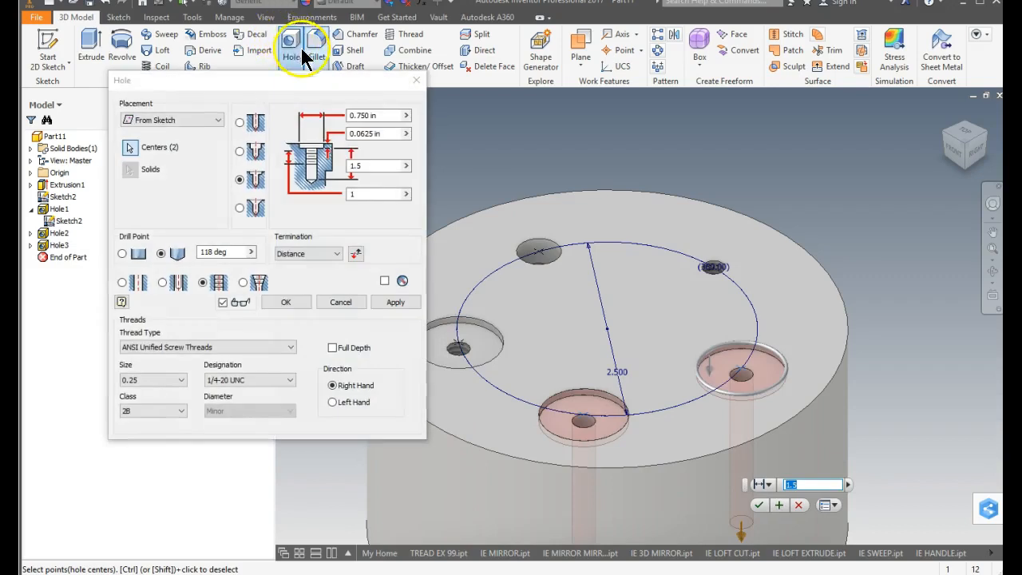
Create a 1/4-20 UNC tapped countersink hole at the front sketch point only, with 0.375 in diameter and 82 deg angle.
left_click(250, 209)
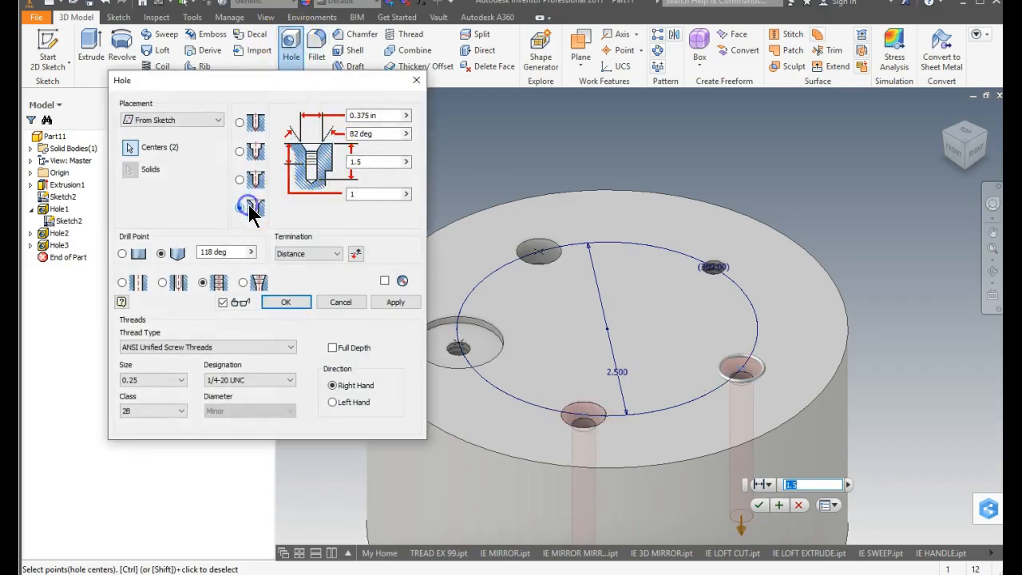
left_click(743, 370, "ctrl")
left_click(395, 303)
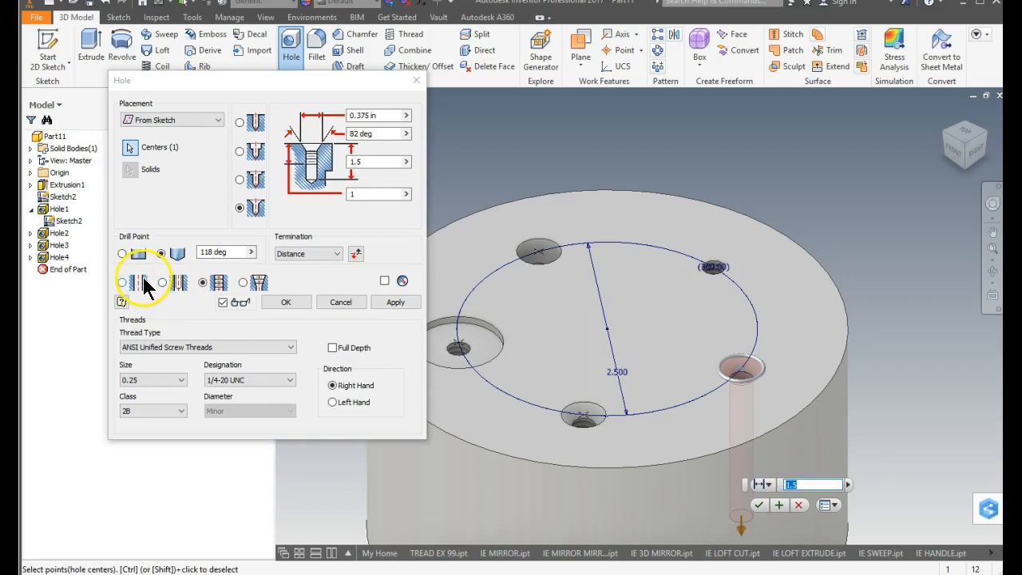
Set the countersink hole at the remaining front-right point to Through All termination and a thread size of 0.5.
left_click(406, 161)
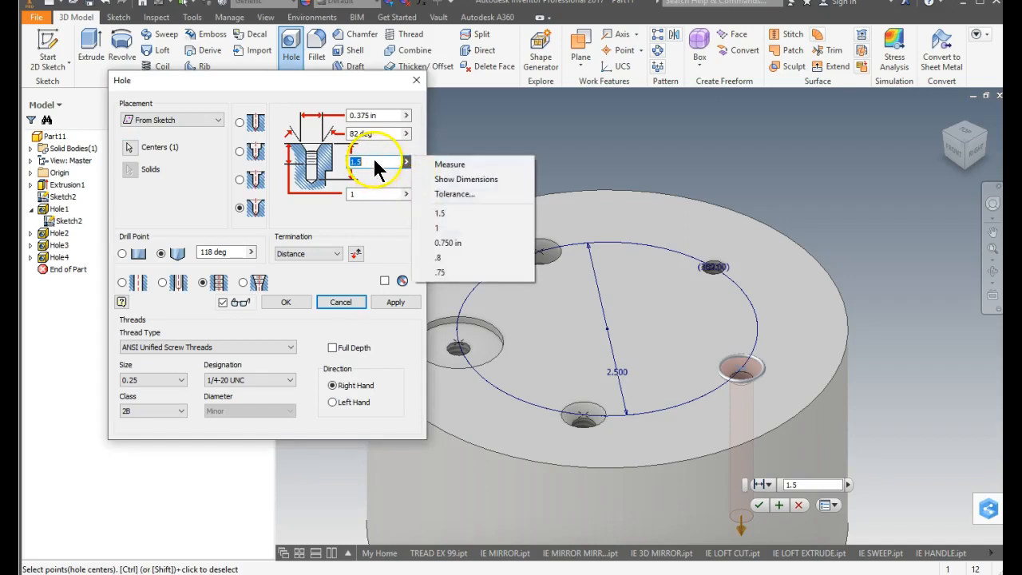
left_click(396, 161)
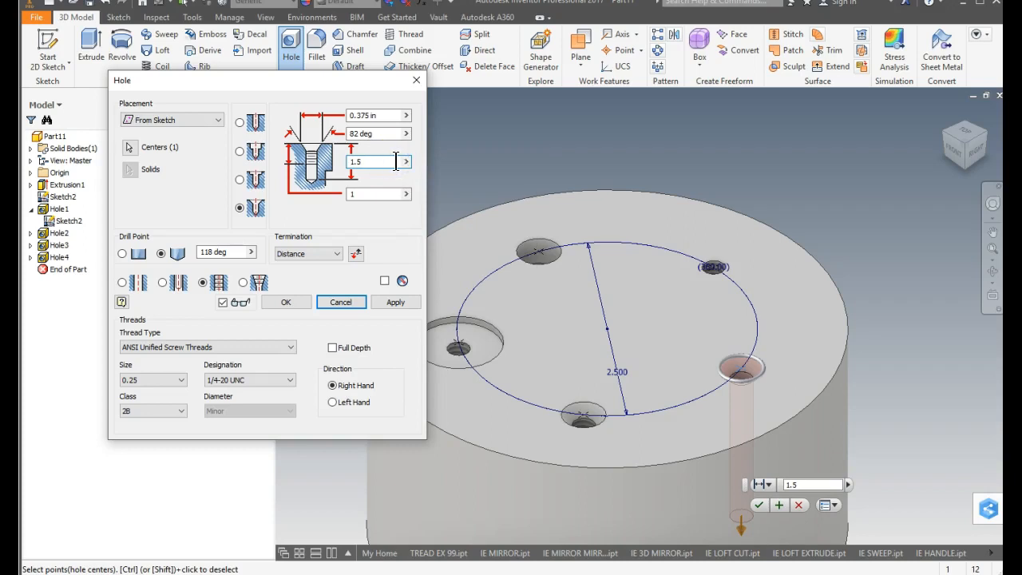
left_click(336, 254)
left_click(319, 277)
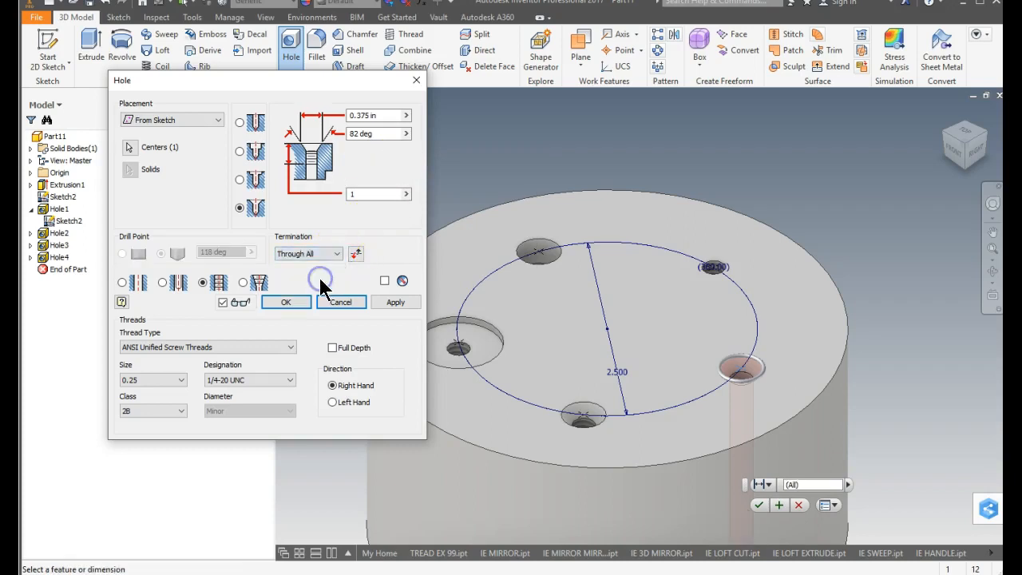
left_click(151, 380)
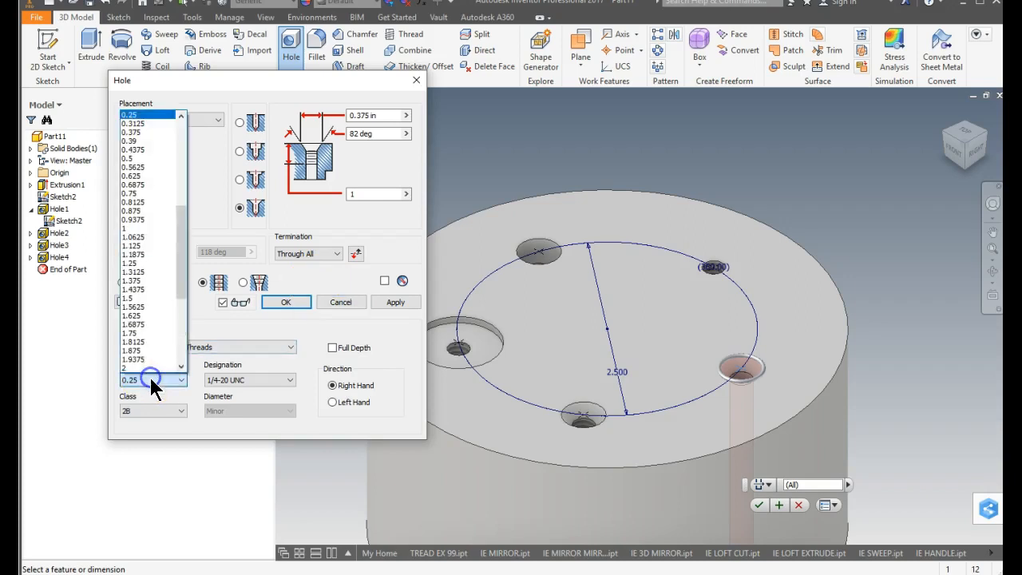
left_click(163, 160)
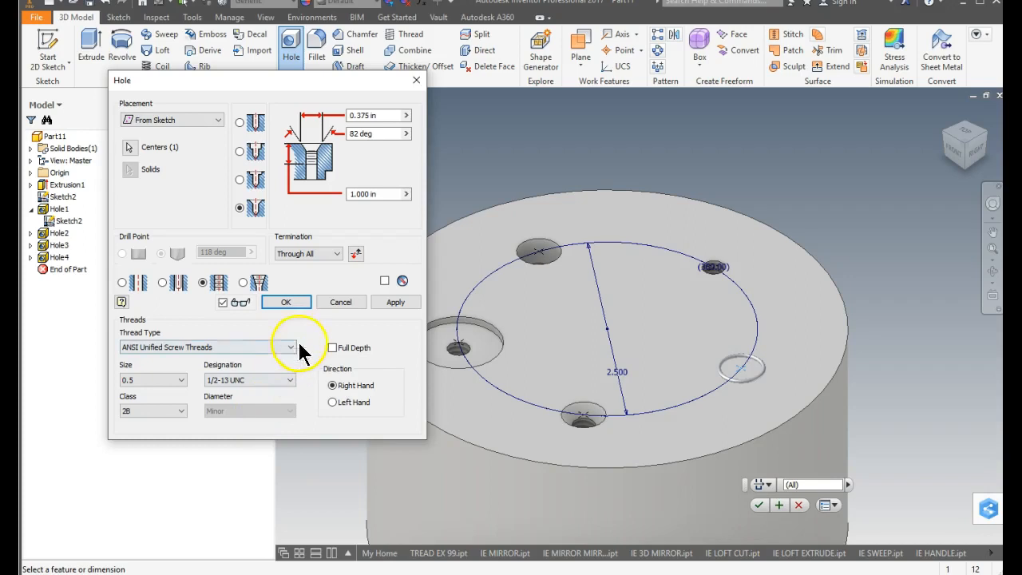
Set the front-right hole's countersink diameter to 0.6 in, create the hole and end the Hole command.
left_click(407, 116)
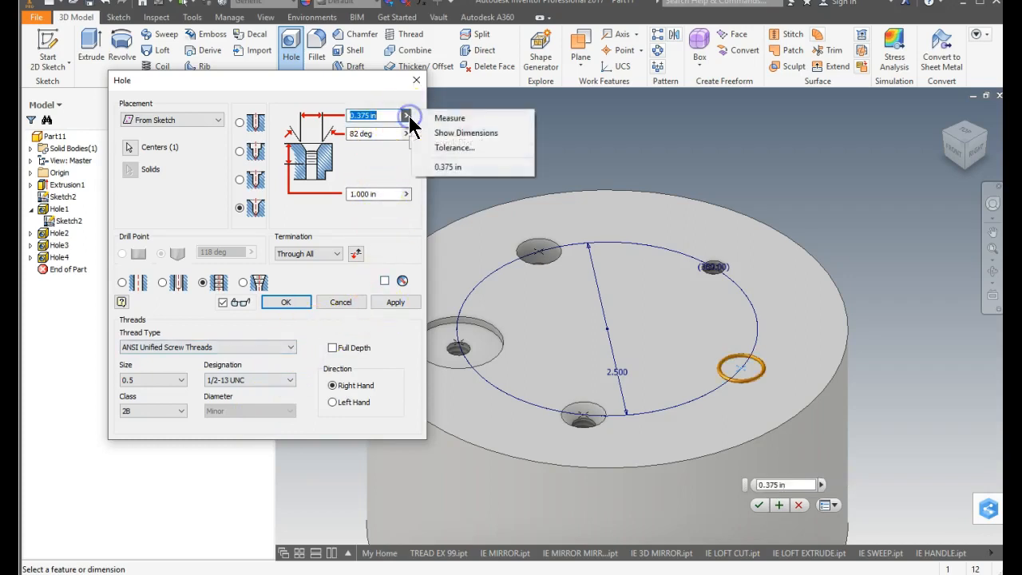
left_click_drag(385, 117, 289, 119)
type(".6")
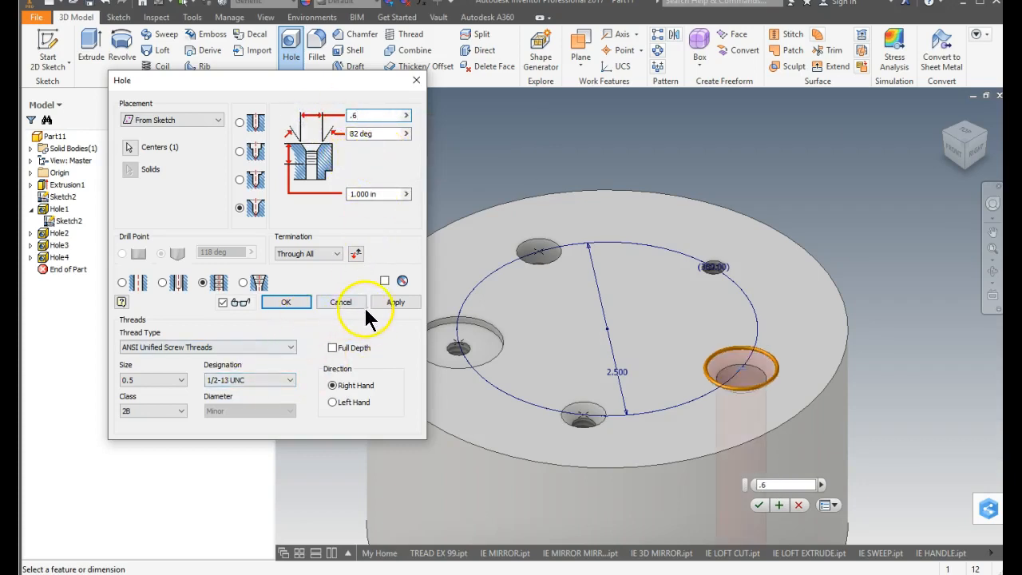
left_click(396, 307)
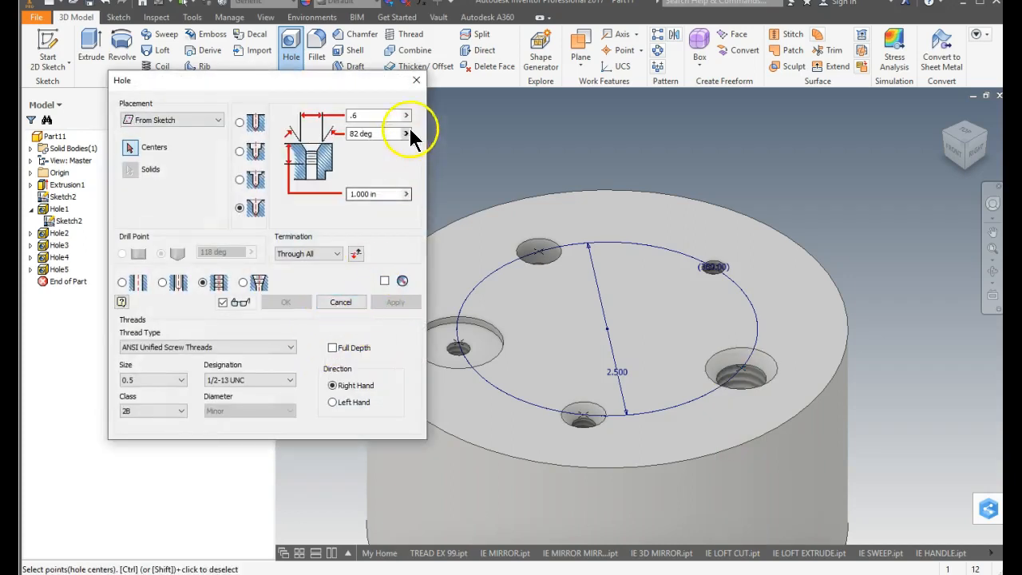
left_click(415, 81)
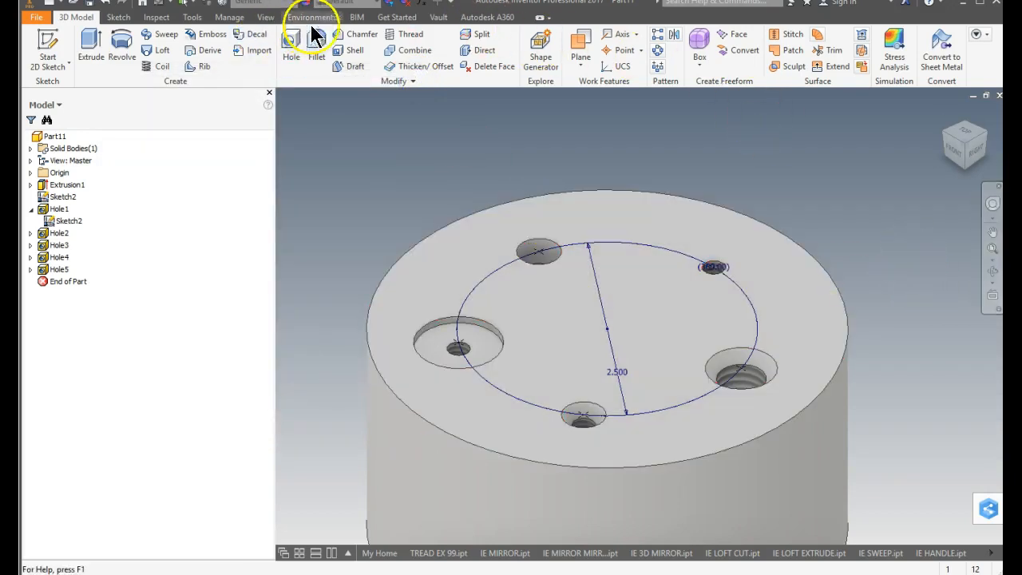
Apply the Polycarbonate - Smoked appearance to the part.
left_click(349, 4)
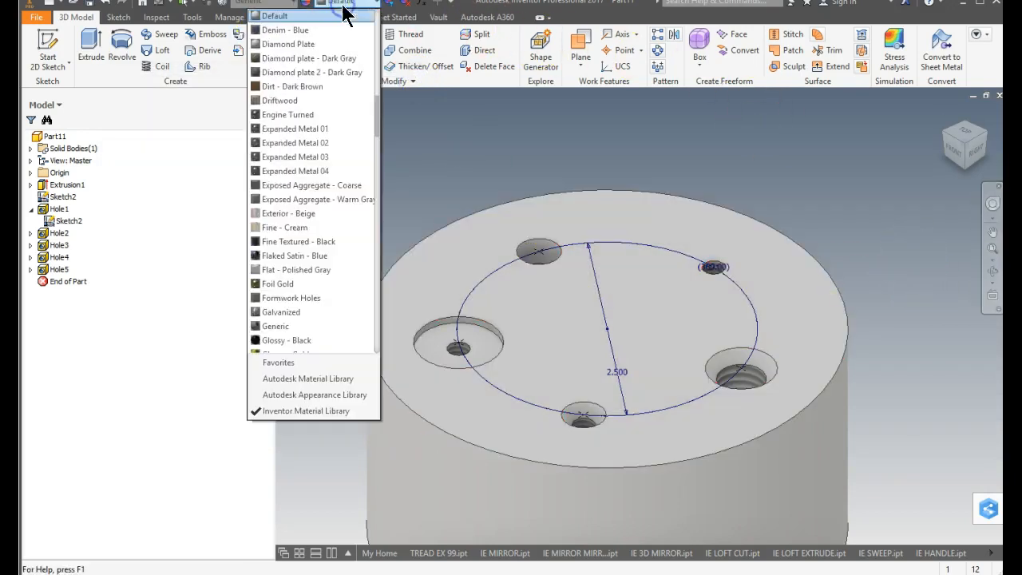
type("po")
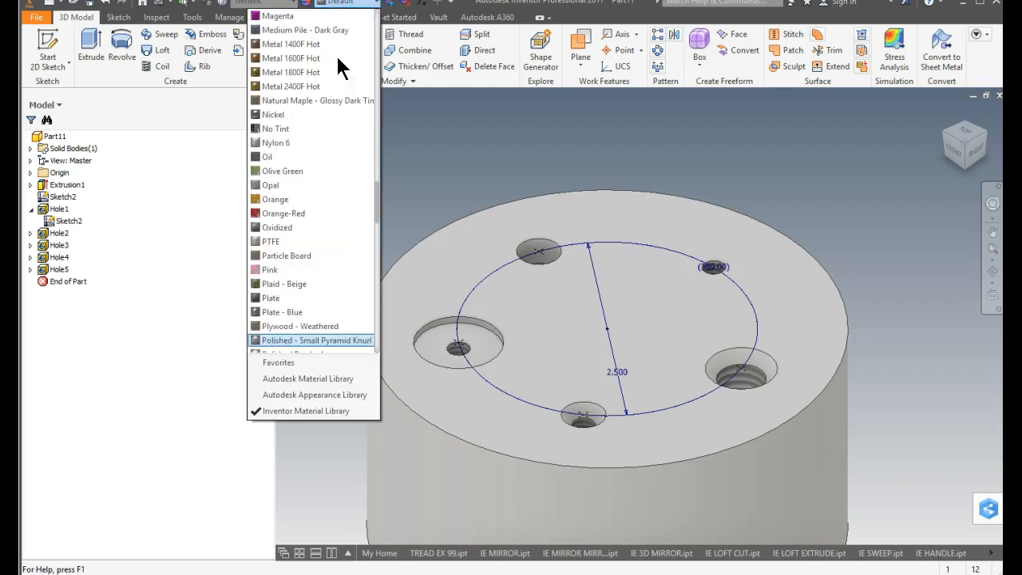
key("Down")
key("Down")
key("Down")
key("Down")
key("Up")
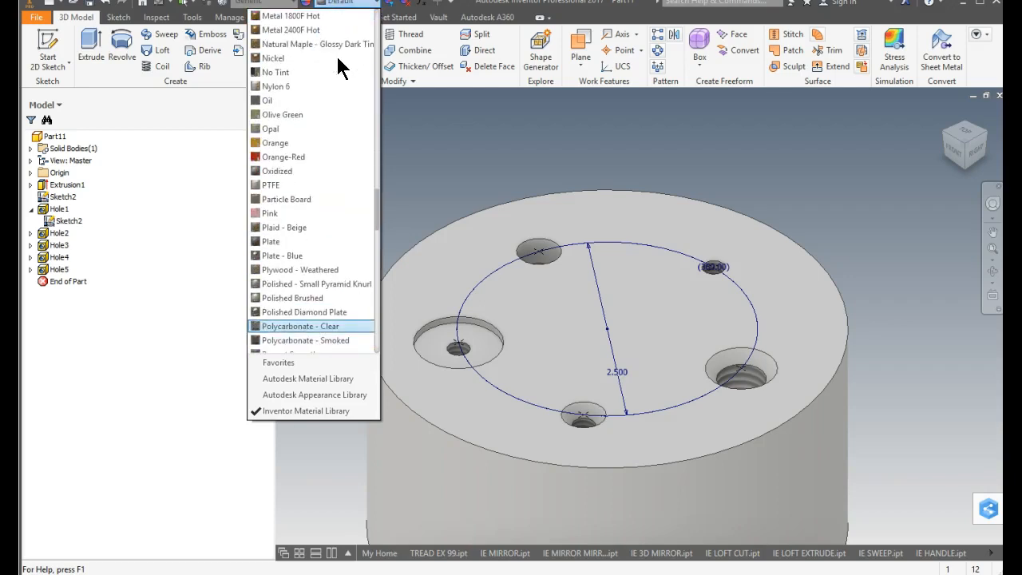
left_click(313, 339)
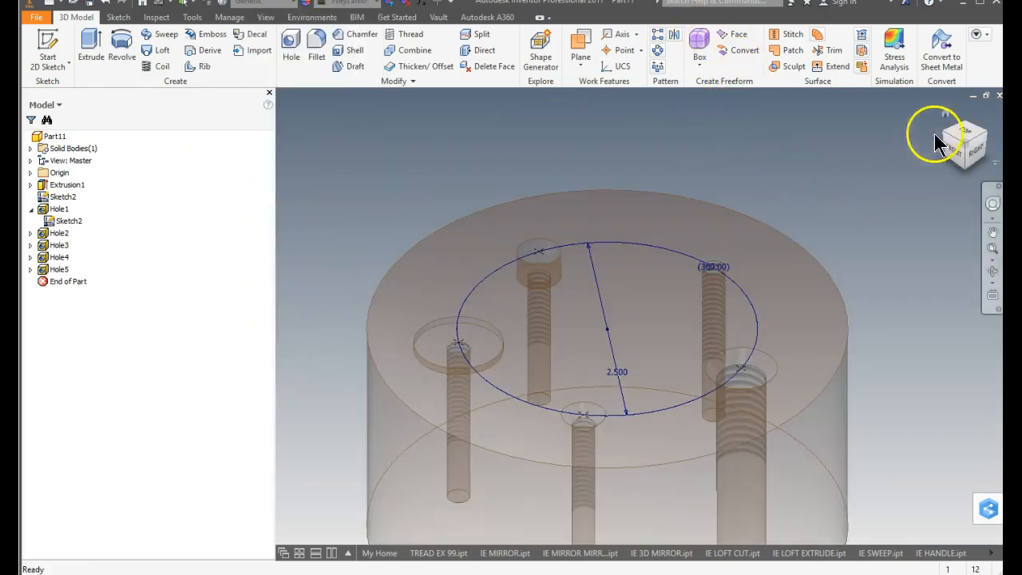
Save the part as IE CIRCLE PLATE in the playground-2018 folder, shown in its home view.
left_click(946, 114)
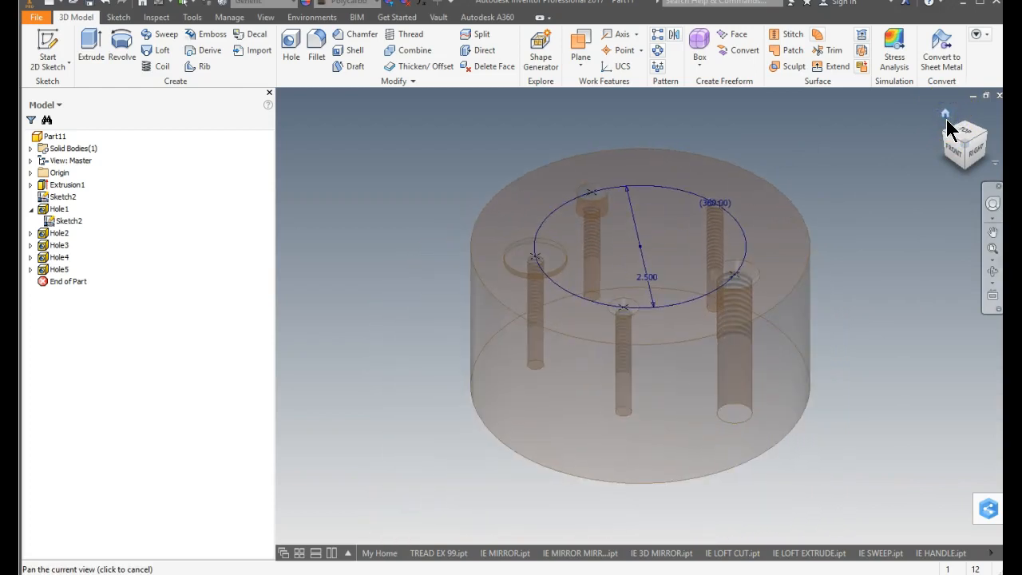
key("ctrl+s")
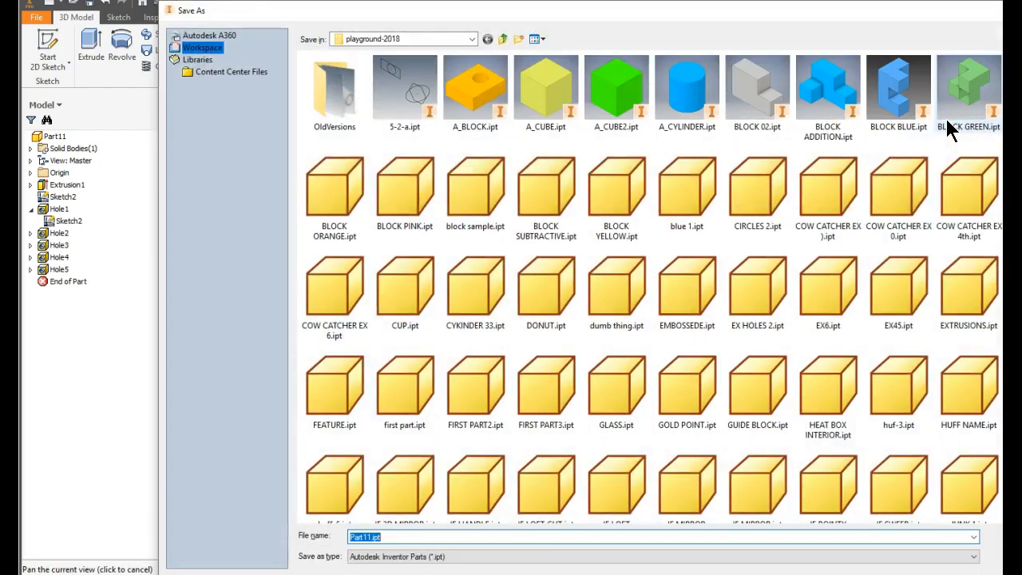
type("ie circle plate")
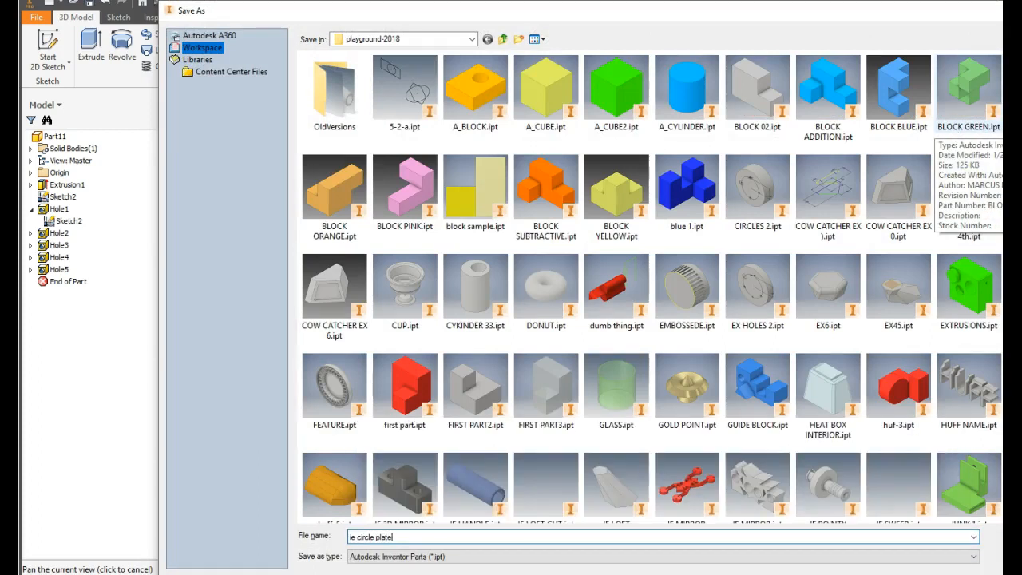
key("Return")
type("i")
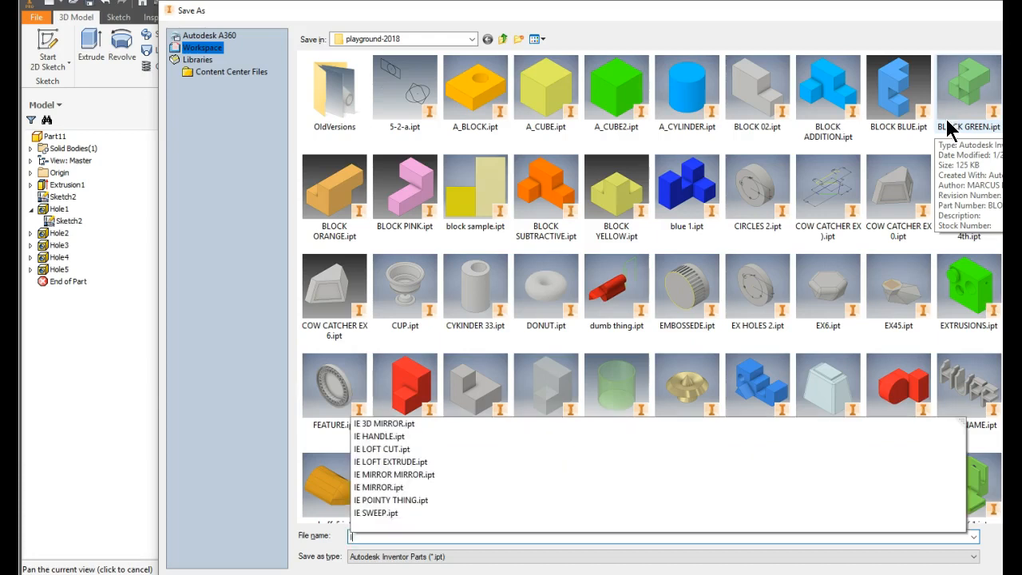
type("E CIRCLE PLATE")
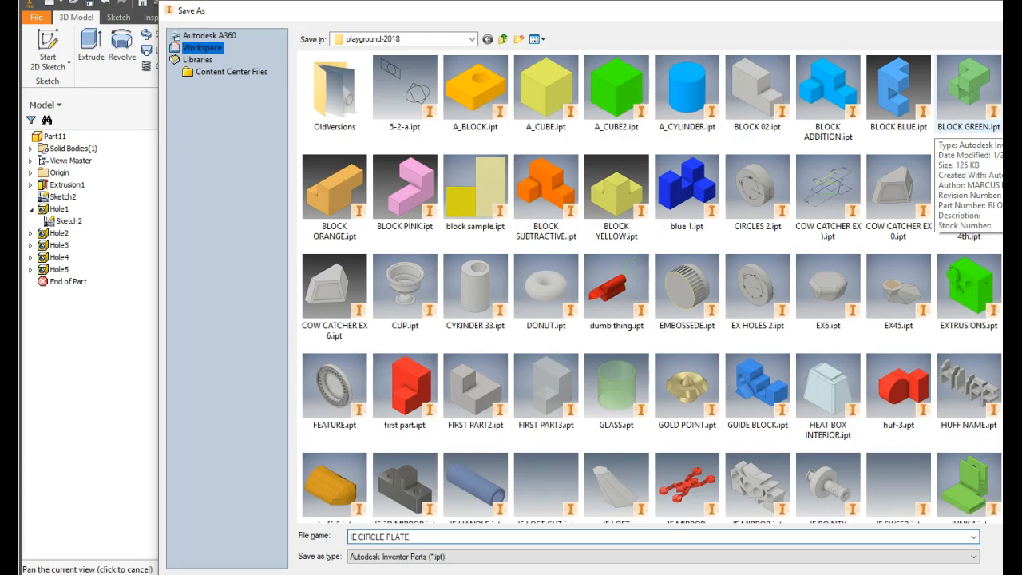
key("Return")
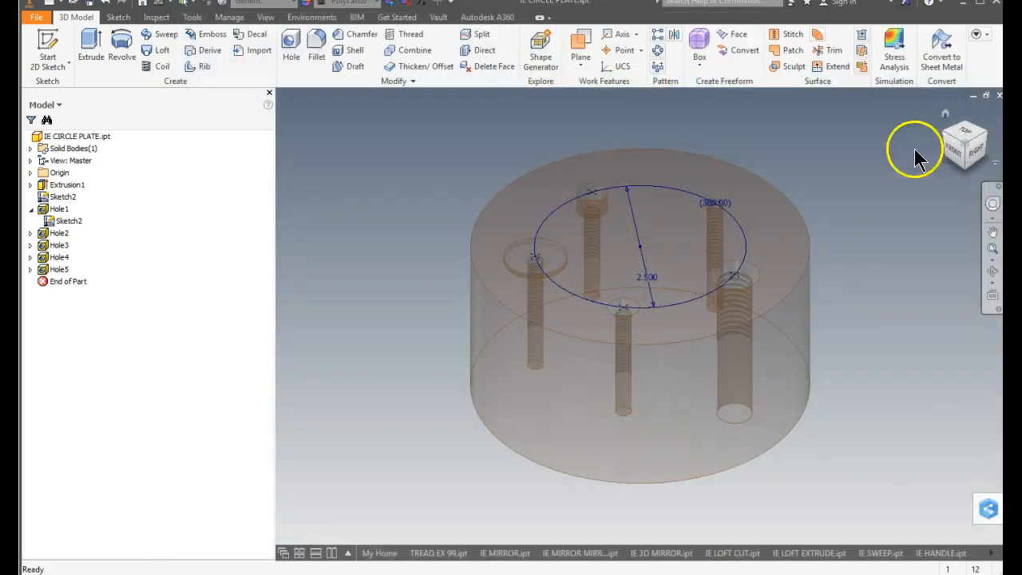
middle_click_drag(427, 158, 579, 226, "shift")
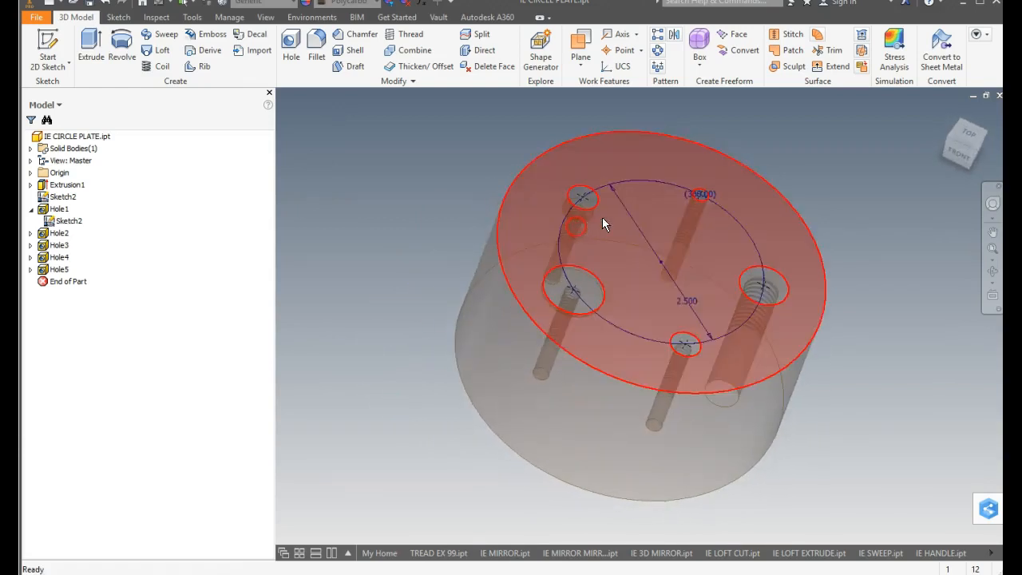
left_click(944, 112)
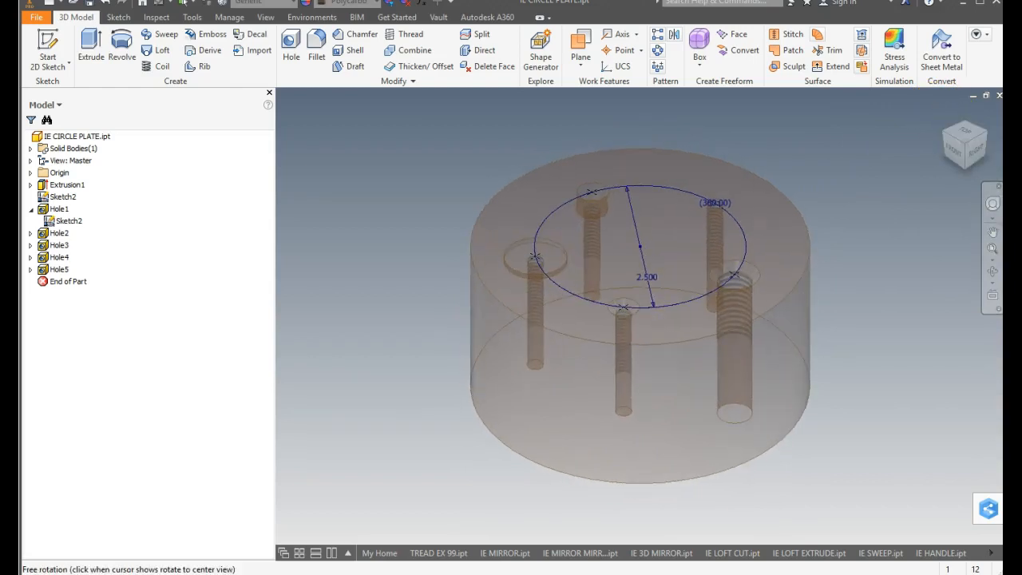